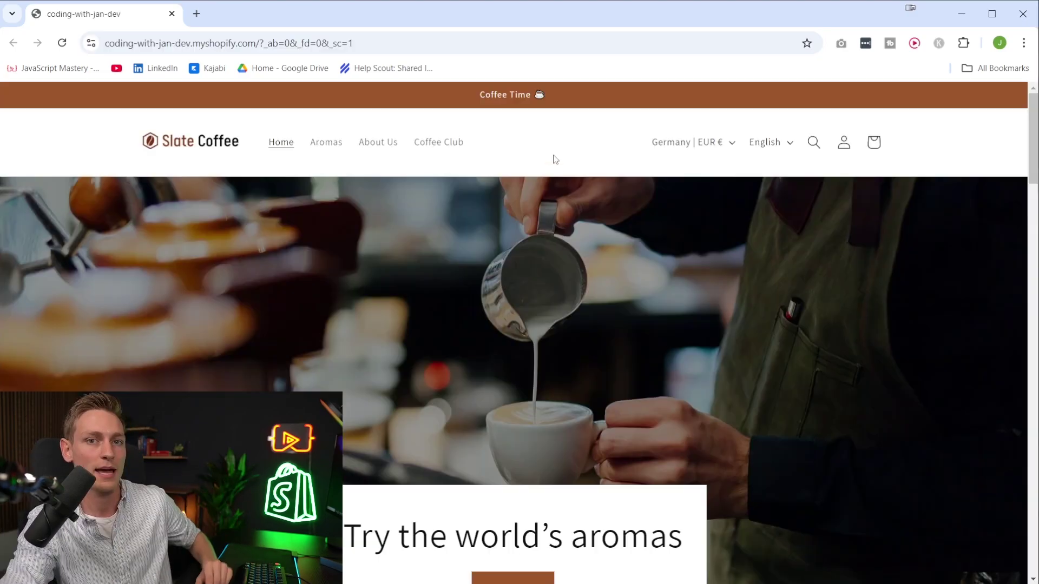
- Create an Omnisend account through the Shopify signup for the coffee store
scroll(563, 220, "down", 8)
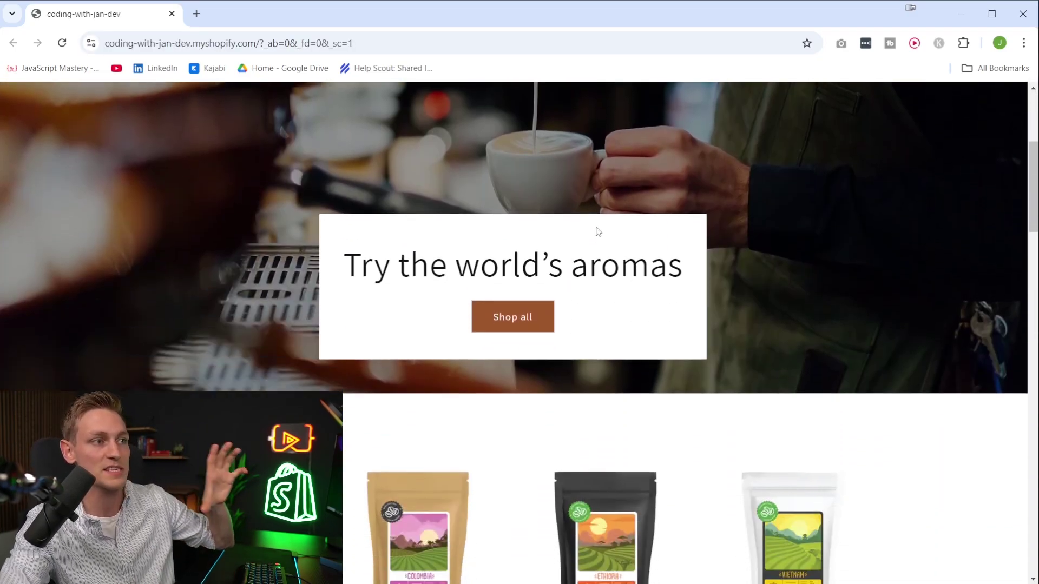
scroll(600, 236, "down", 12)
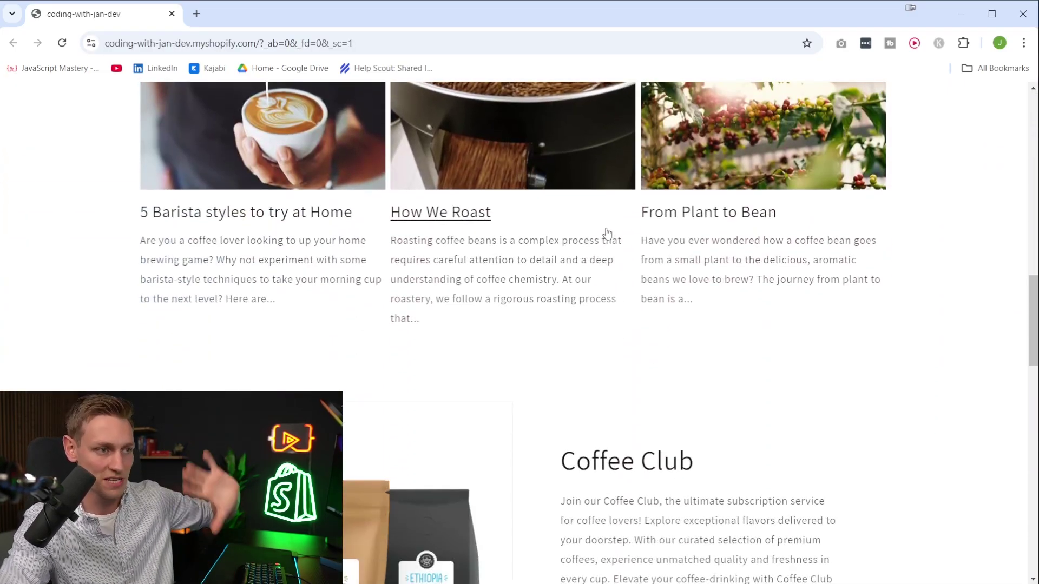
scroll(622, 264, "down", 2)
scroll(649, 270, "up", 6)
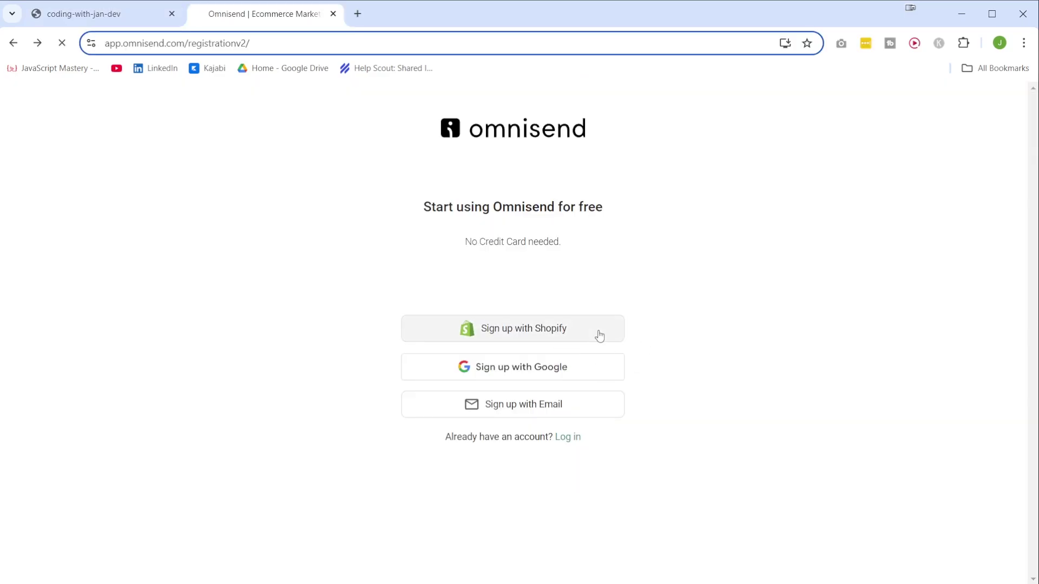
left_click(599, 336)
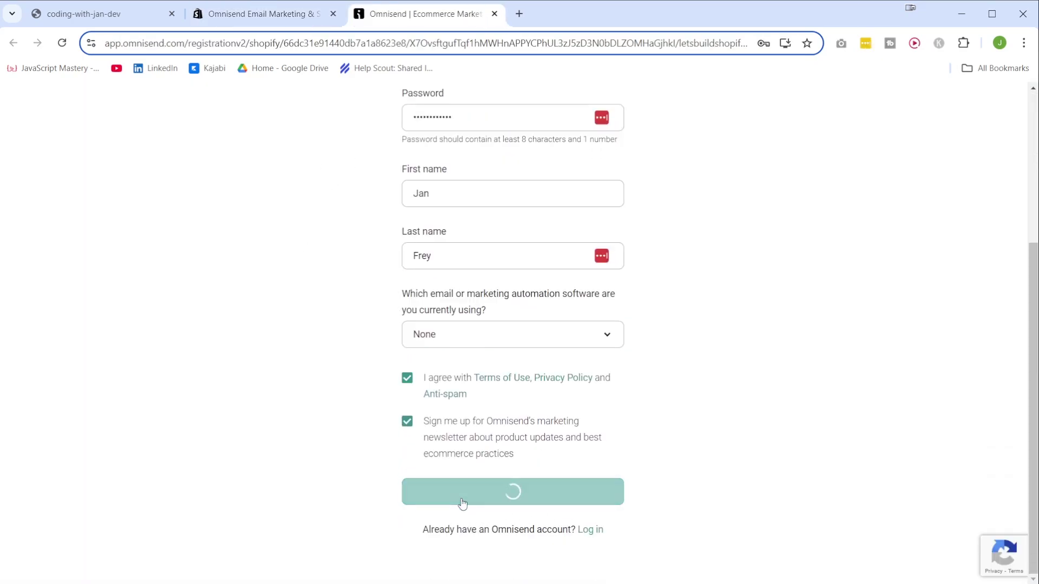
- Save the store's logo, colours and fonts as brand assets
scroll(548, 298, "down", 3)
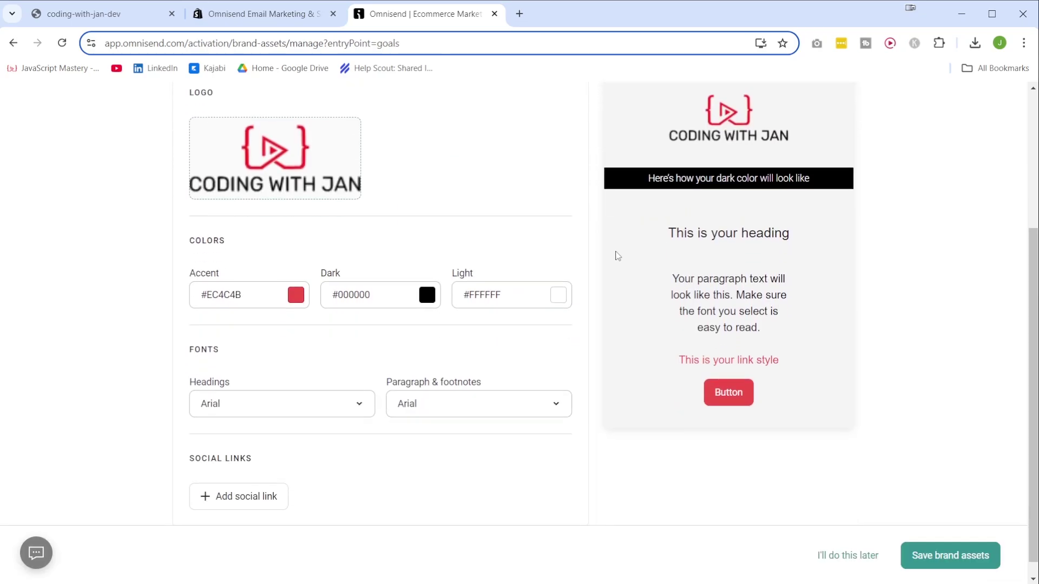
scroll(565, 262, "up", 3)
scroll(266, 336, "down", 1)
scroll(517, 250, "down", 1)
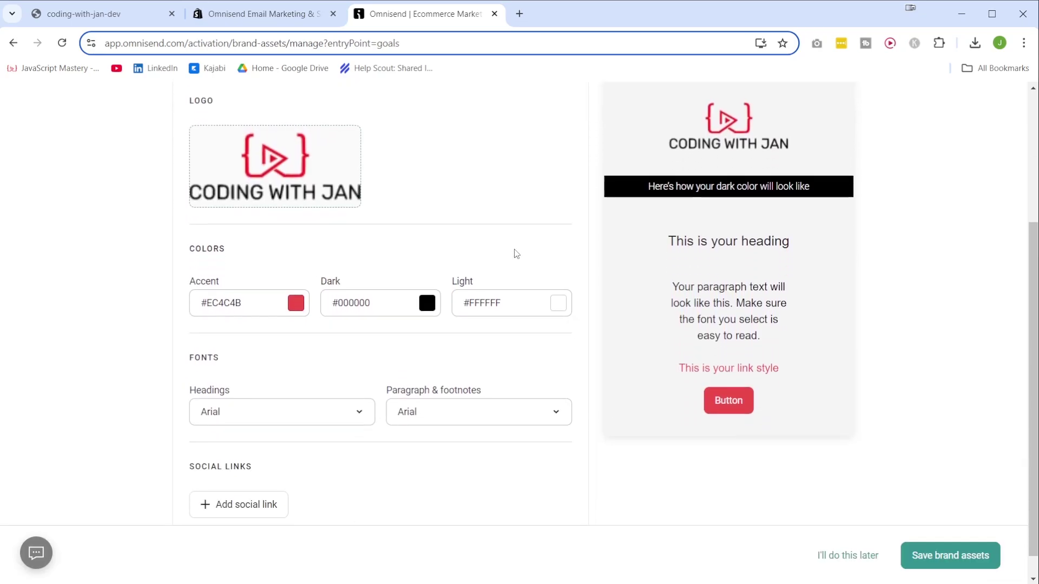
left_click(946, 562)
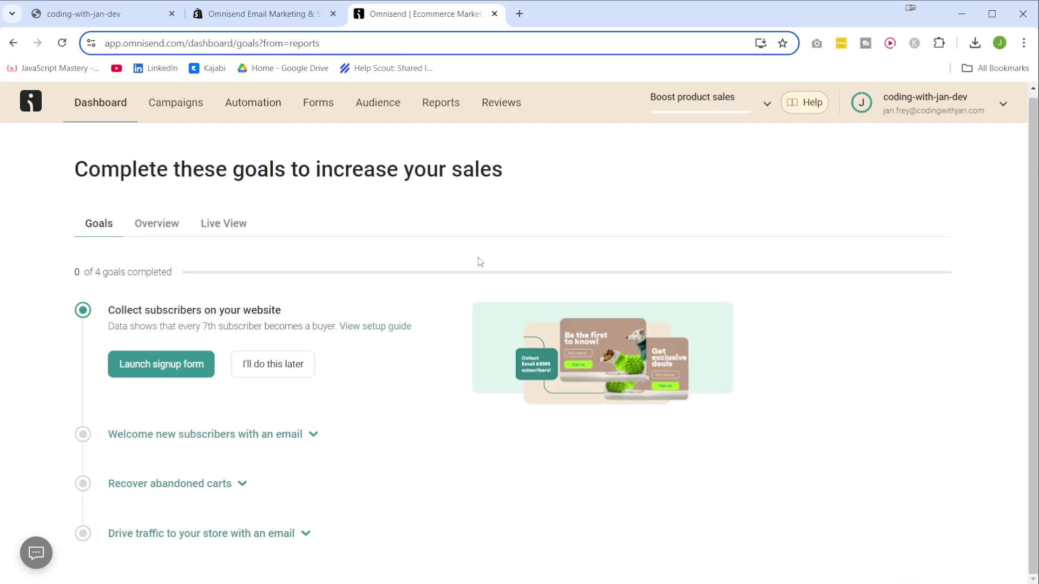
- Launch the signup form for 'Collect subscribers on your website', loading the multi-step welcome discount template
left_click_drag(73, 183, 291, 181)
left_click(383, 202)
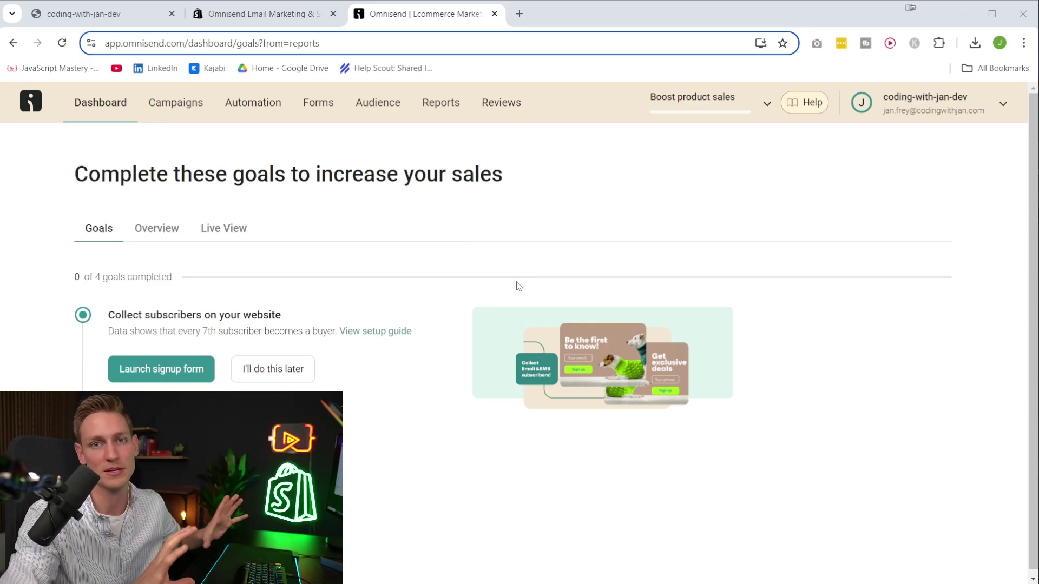
scroll(519, 286, "down", 1)
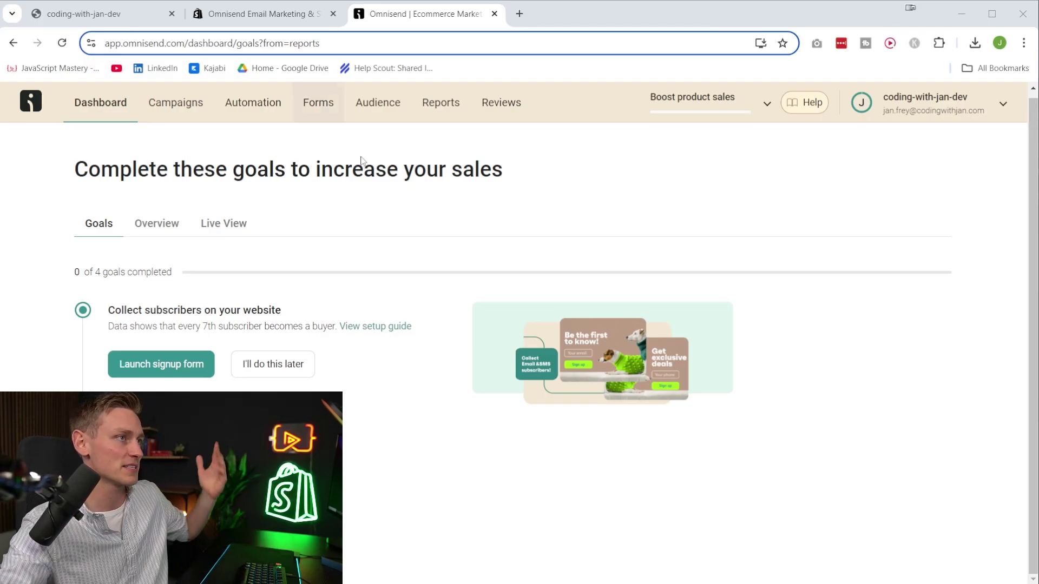
left_click(381, 119)
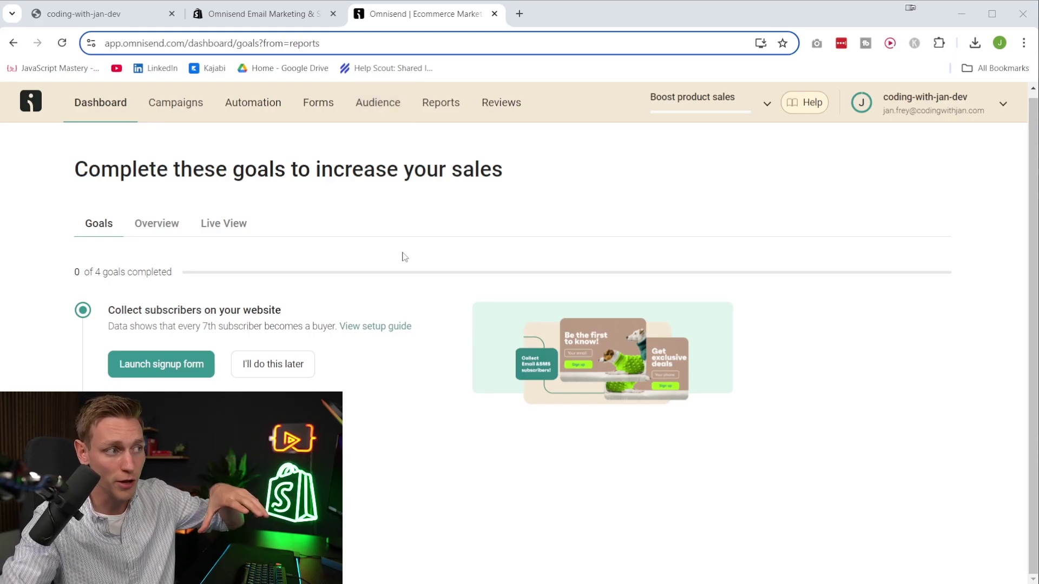
left_click_drag(476, 281, 369, 382)
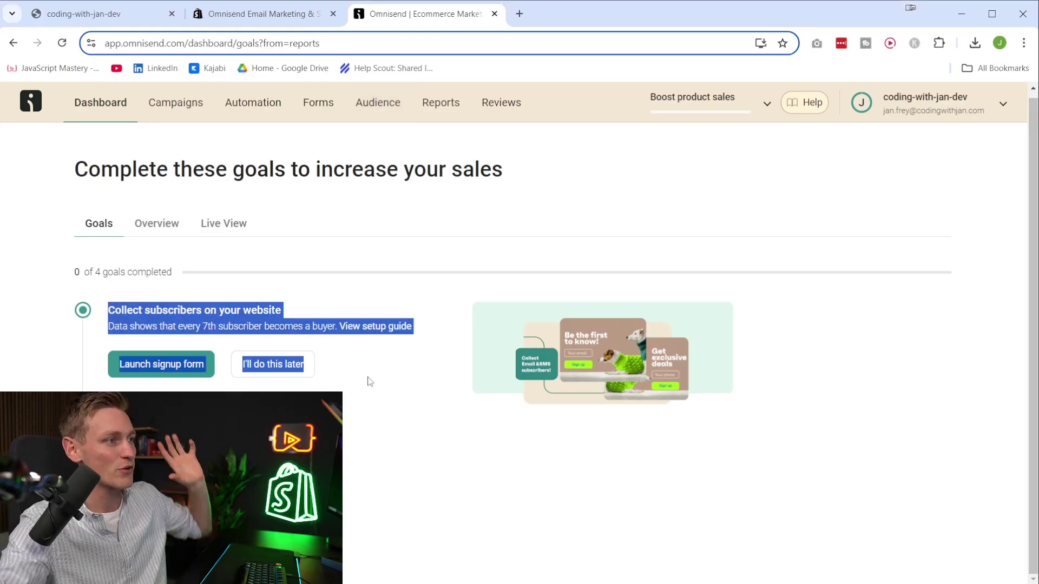
left_click(394, 385)
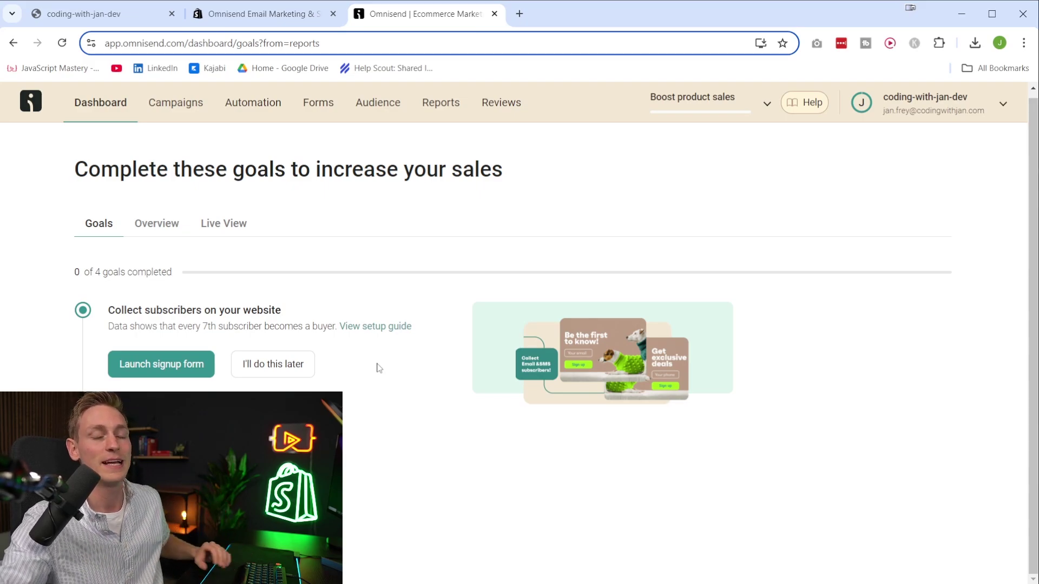
left_click(177, 370)
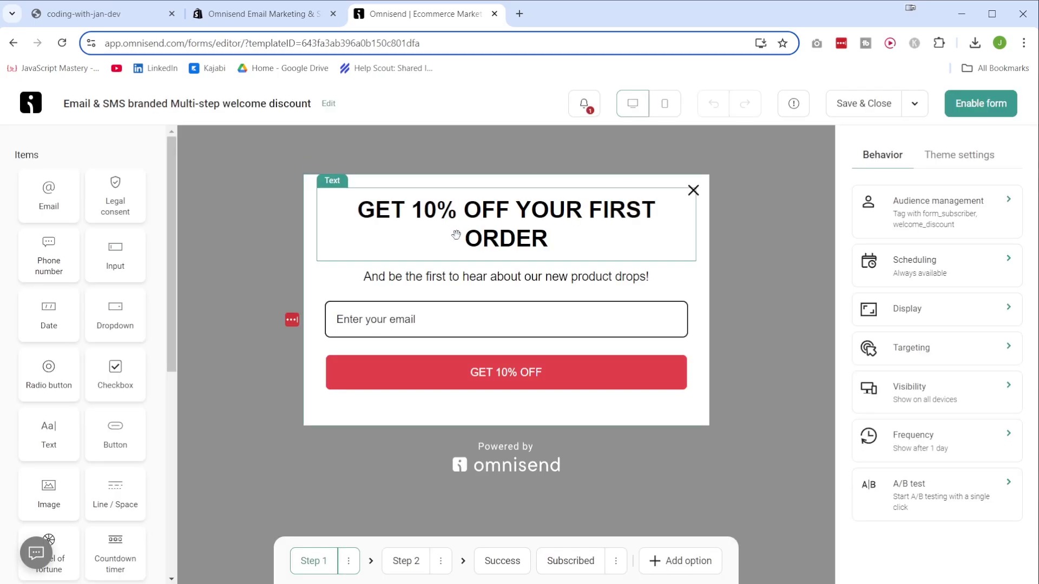
left_click(408, 381)
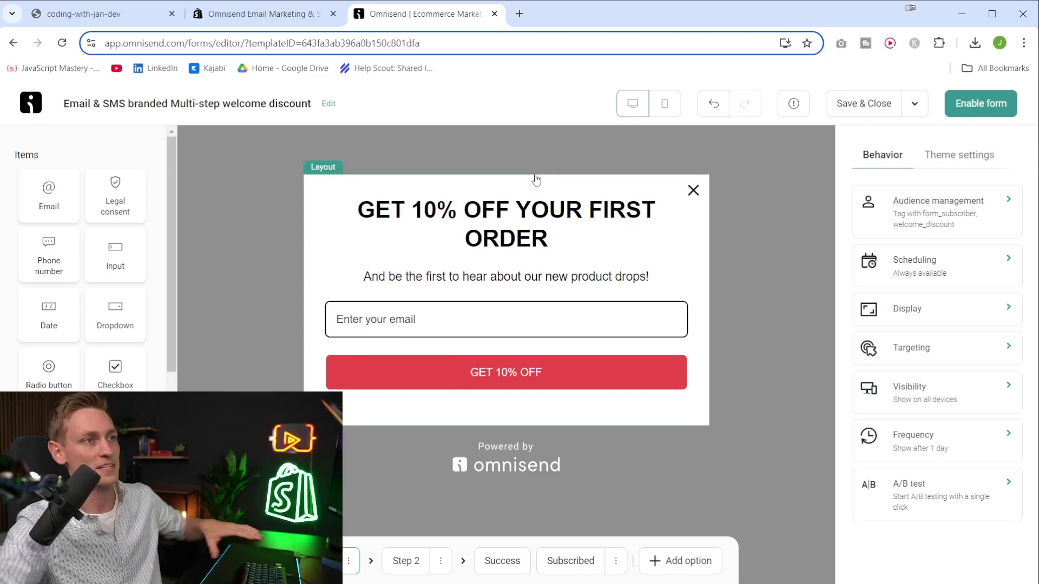
left_click(550, 238)
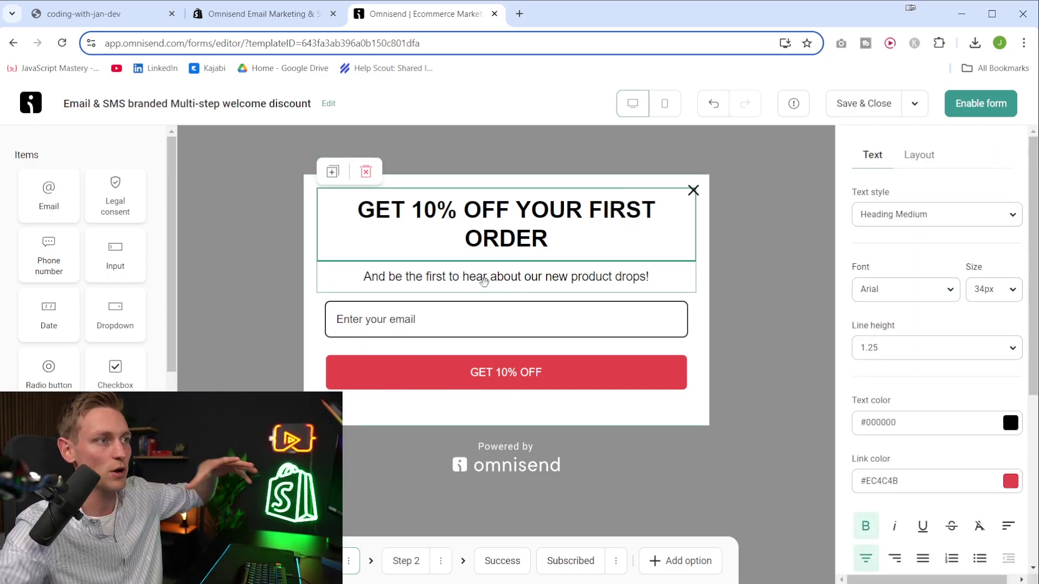
scroll(100, 243, "down", 3)
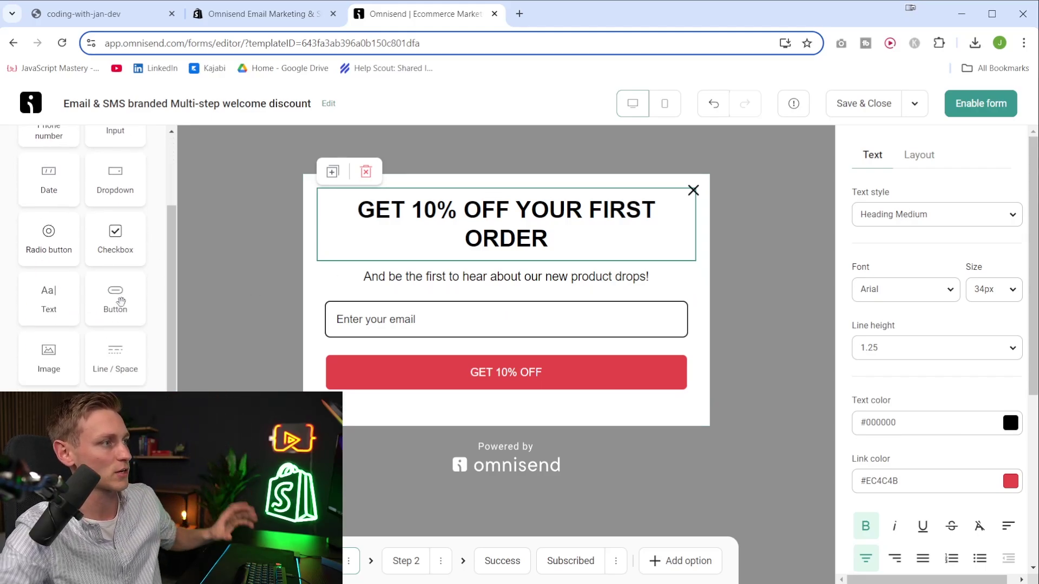
left_click_drag(115, 295, 438, 309)
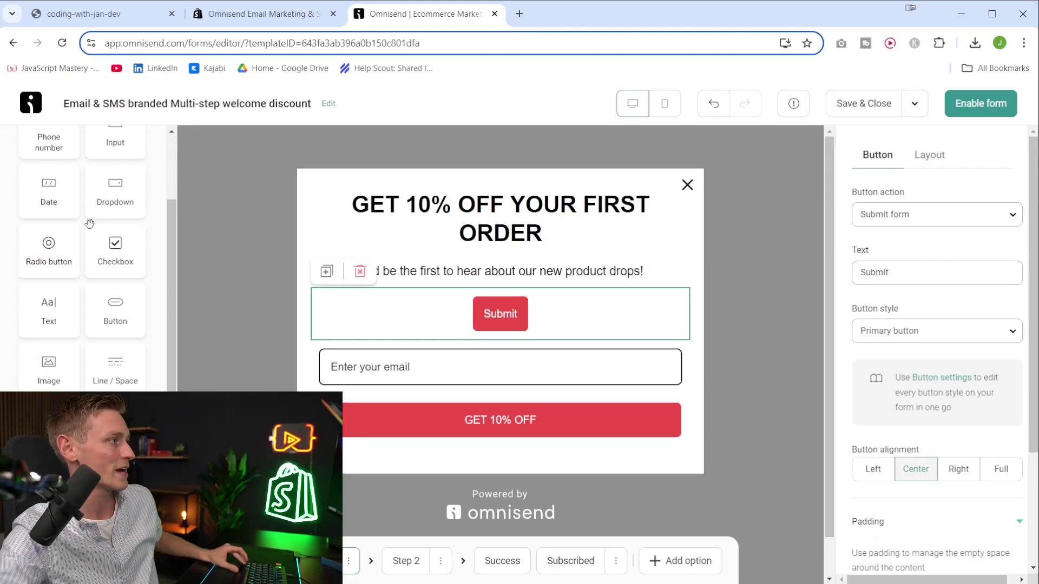
scroll(114, 263, "down", 3)
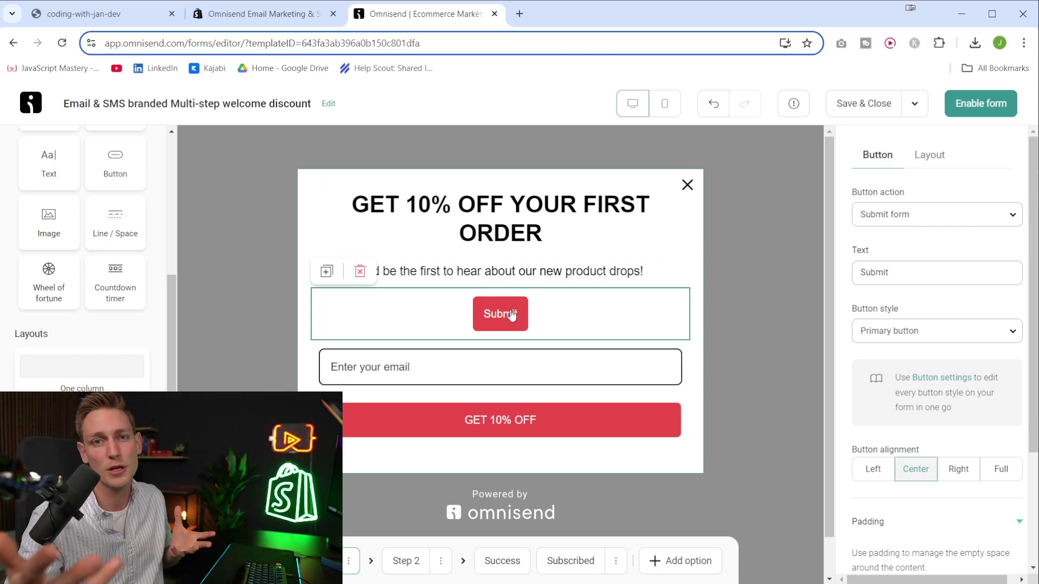
left_click(360, 271)
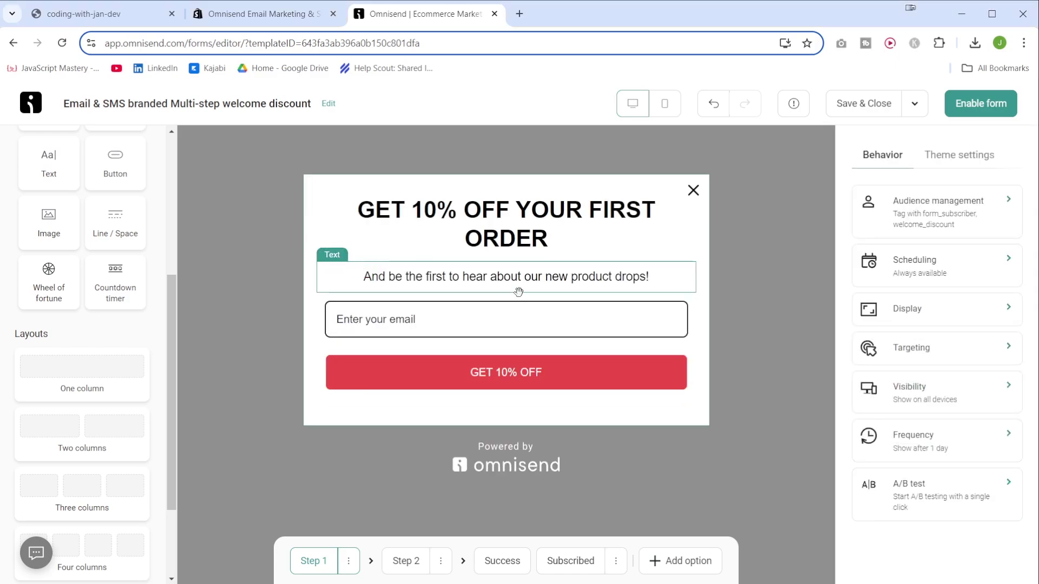
left_click(403, 563)
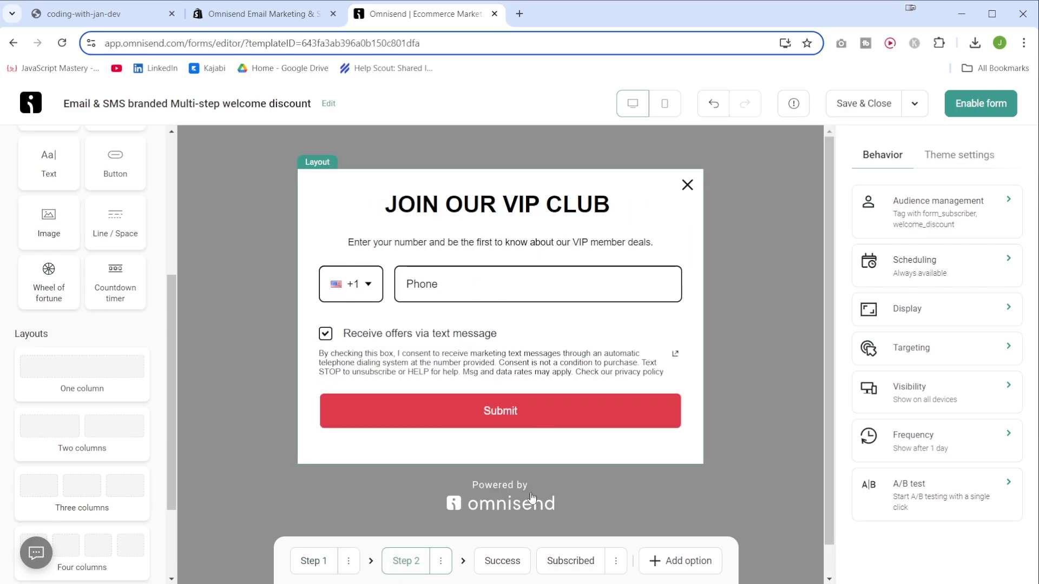
left_click(501, 562)
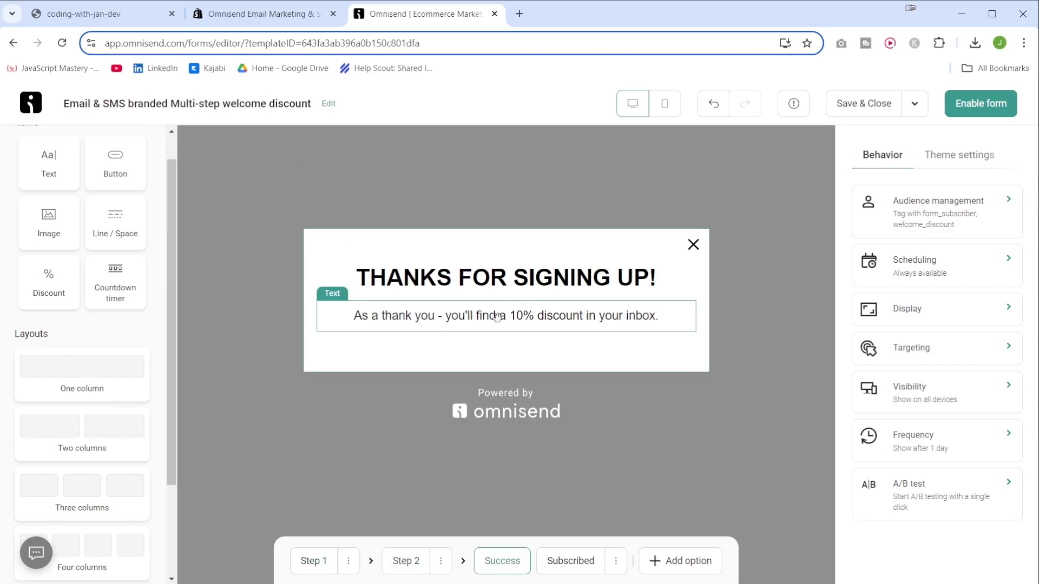
left_click(308, 562)
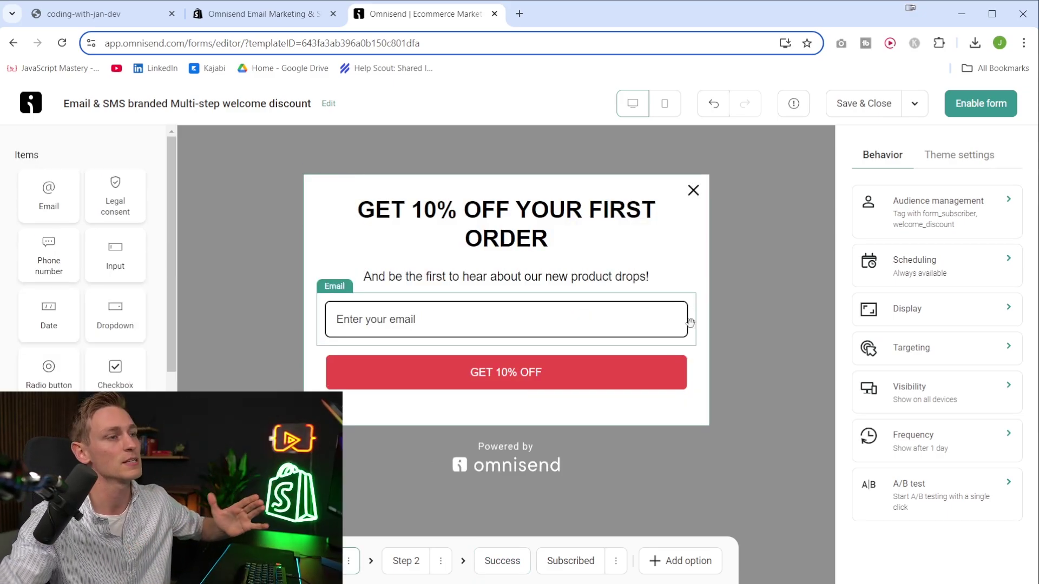
left_click(366, 214)
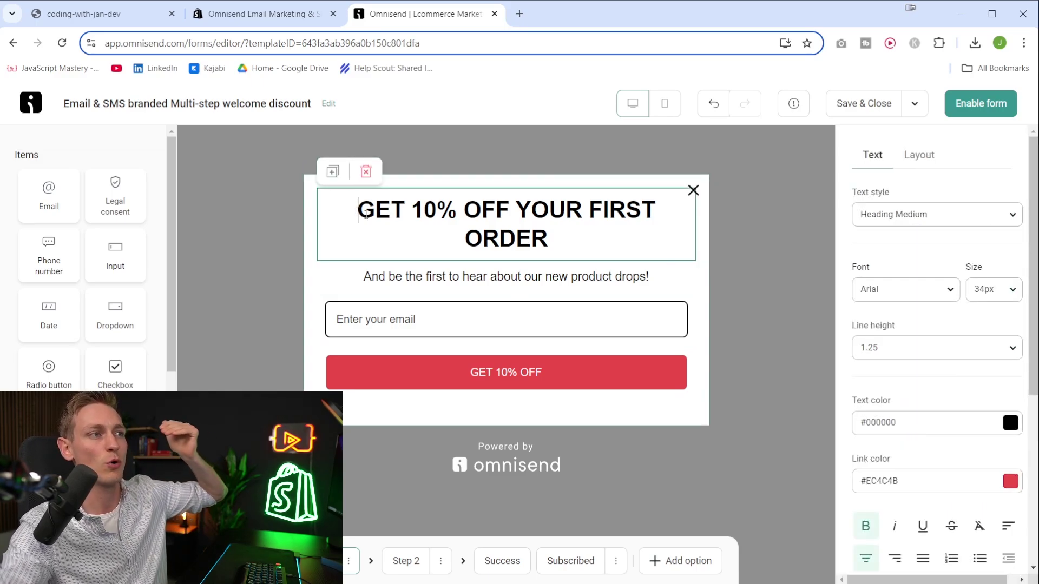
left_click_drag(366, 215, 598, 240)
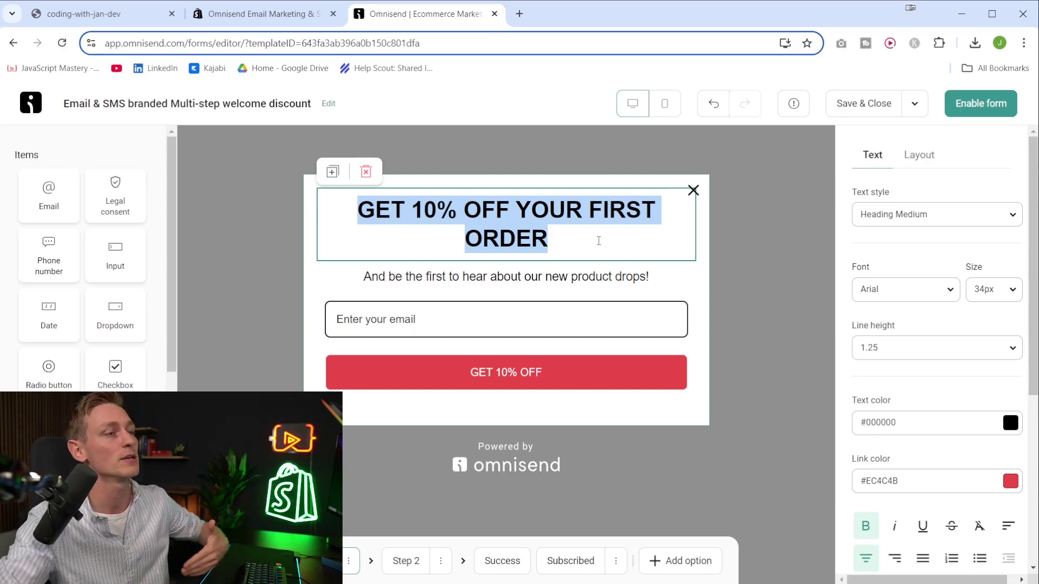
left_click_drag(599, 241, 349, 205)
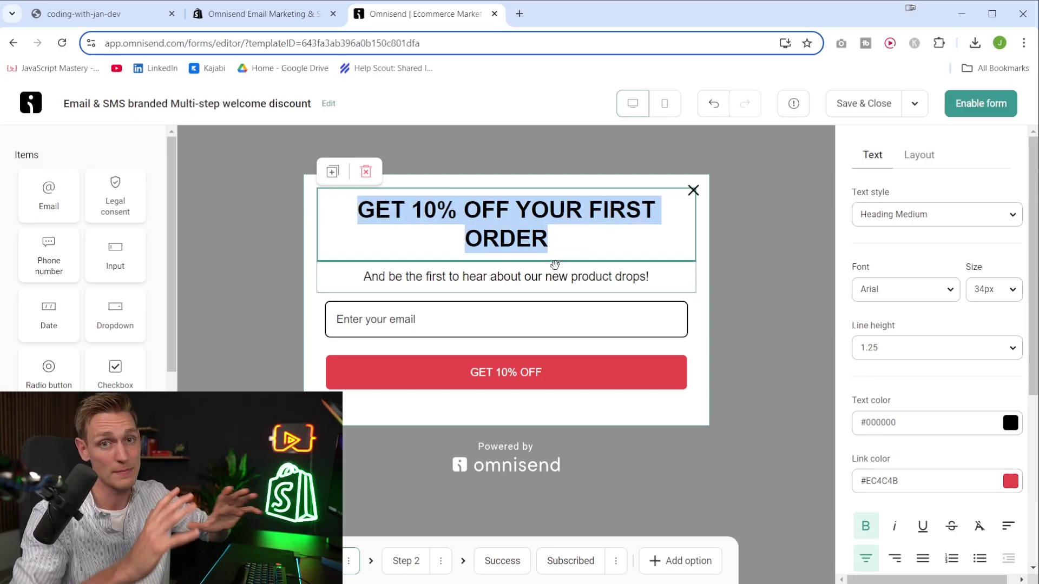
left_click(568, 239)
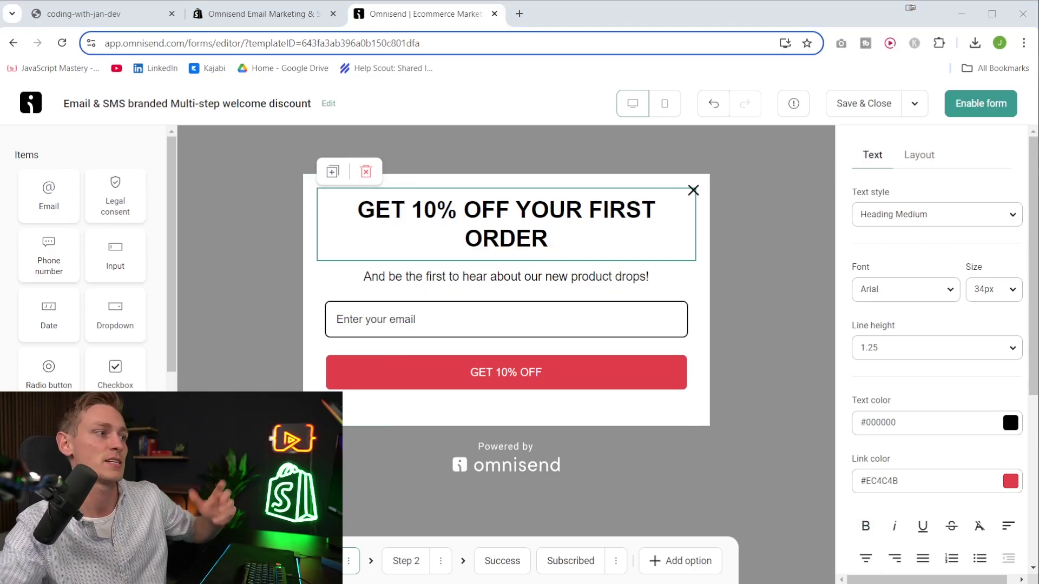
left_click(72, 407)
scroll(72, 408, "down", 4)
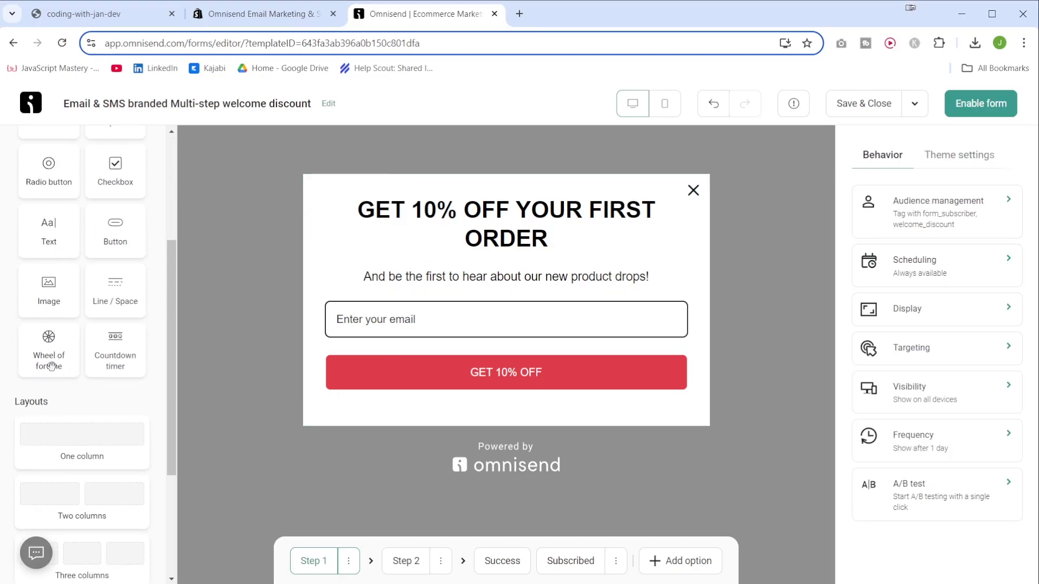
left_click_drag(51, 366, 386, 298)
scroll(470, 386, "down", 3)
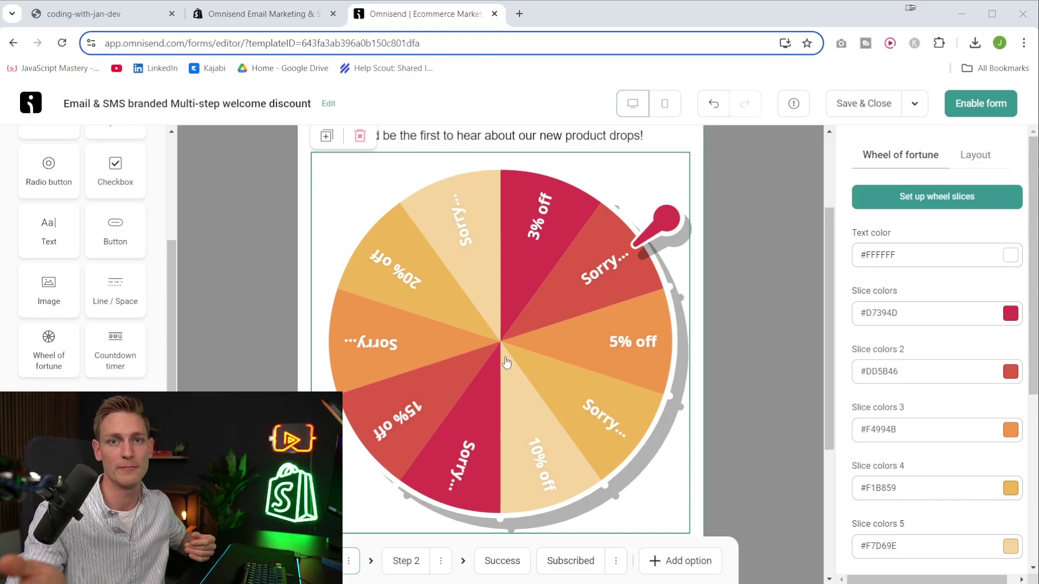
left_click(760, 336)
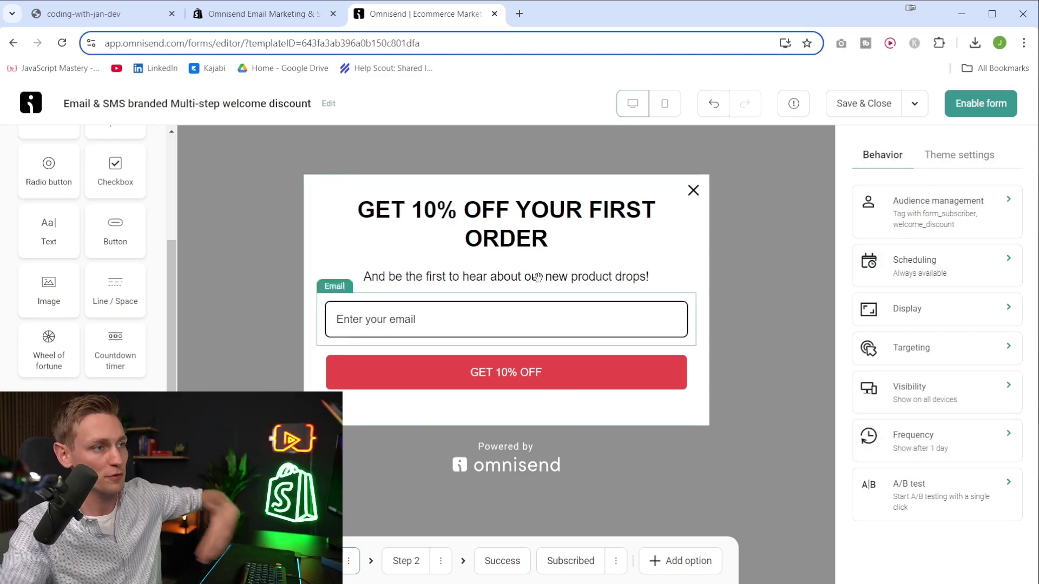
- Review the popup's Visibility and Targeting settings, keeping it shown to all visitors
left_click(927, 399)
left_click(863, 155)
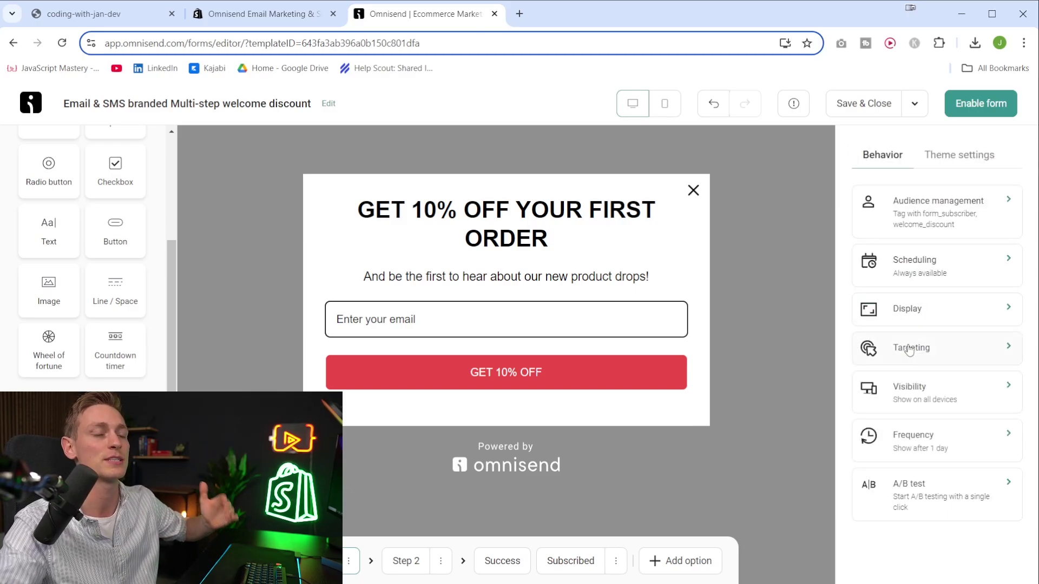
left_click(930, 351)
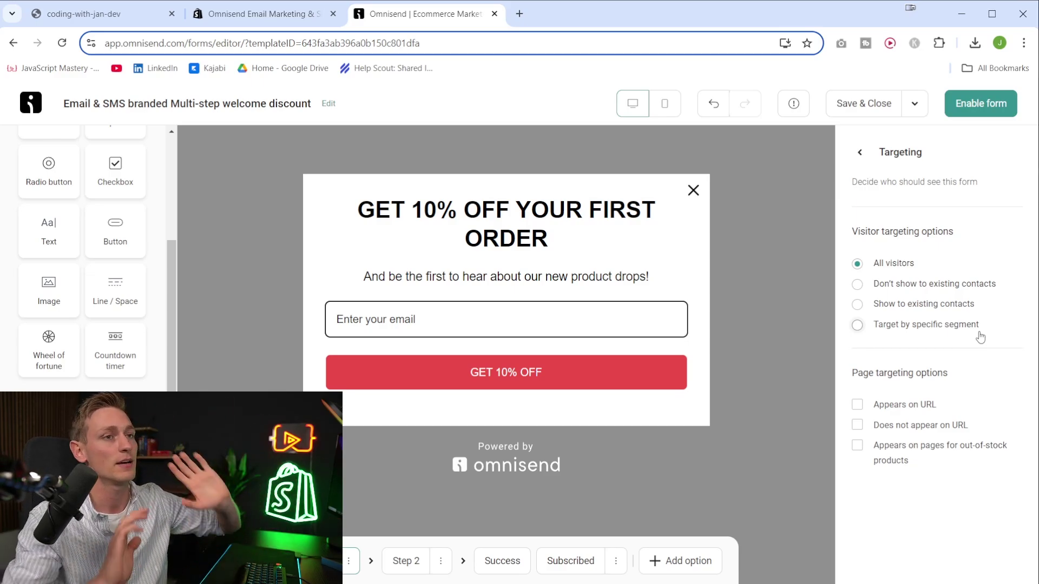
left_click(860, 152)
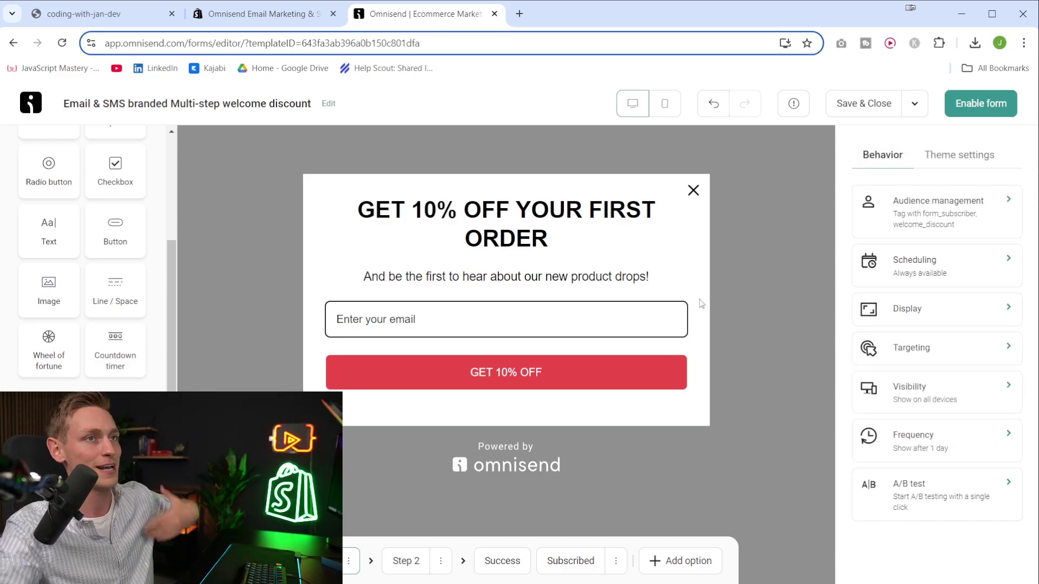
- Enable the signup form and load the Slate Coffee shop in a private window
left_click(982, 106)
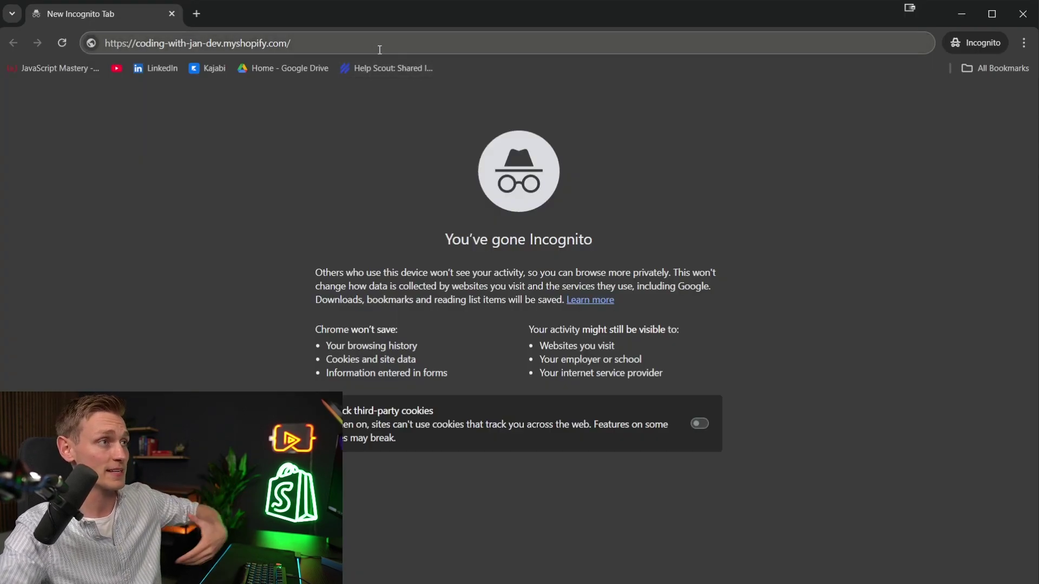
key("ctrl+a")
key("Return")
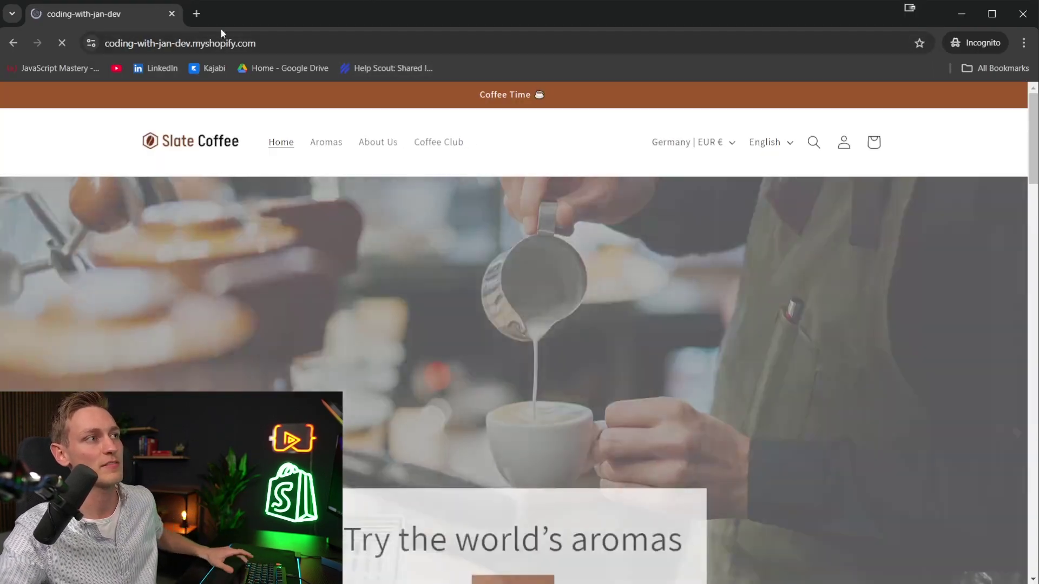
- Scroll the storefront until the GET 10% OFF email popup appears
scroll(394, 223, "down", 10)
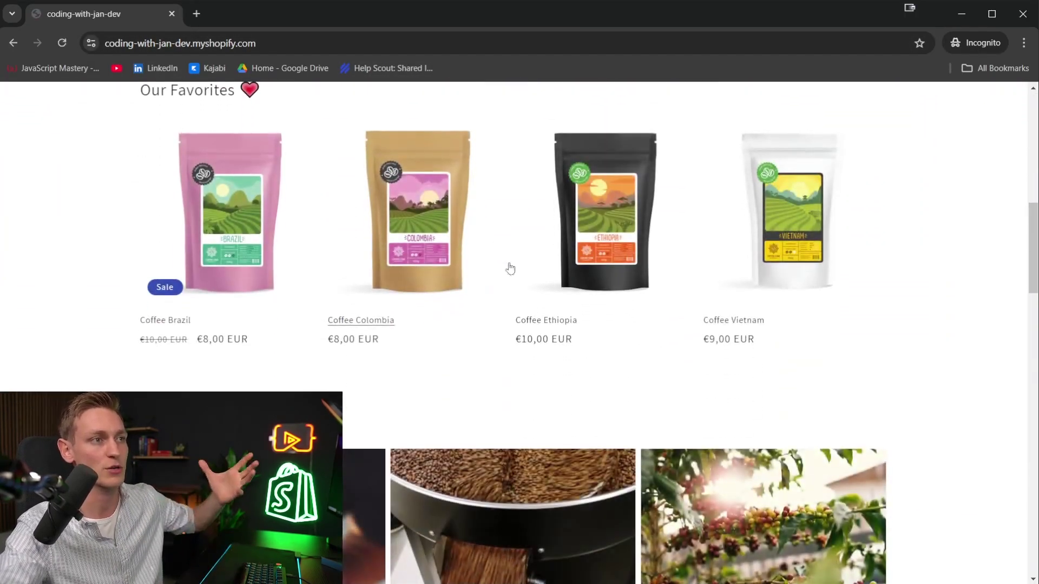
scroll(513, 276, "up", 10)
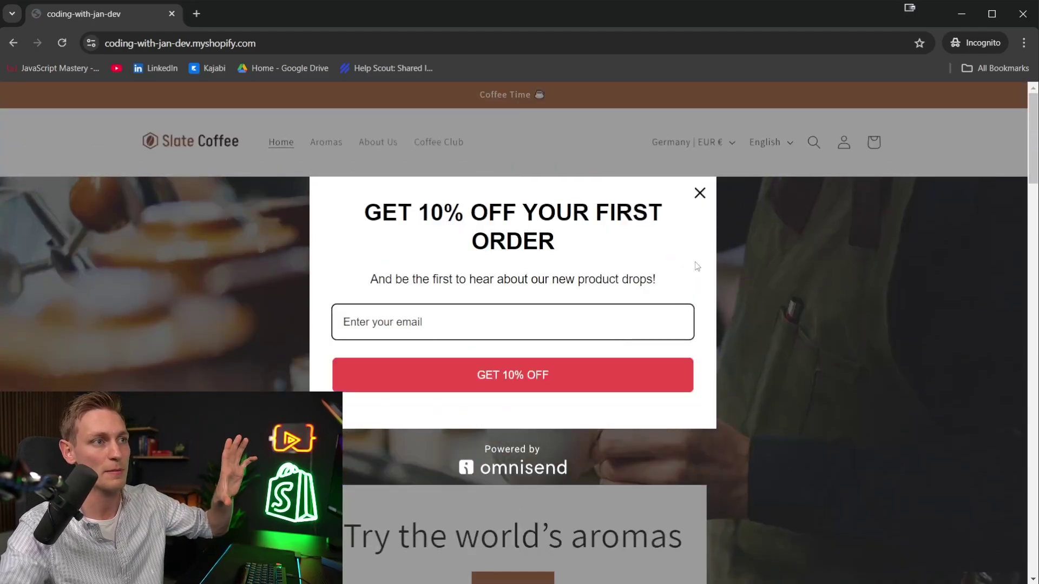
mouse_move(361, 202)
left_mouse_down()
mouse_move(572, 266)
mouse_move(658, 279)
mouse_move(358, 211)
left_mouse_up()
left_click(663, 282)
left_click(447, 235)
left_click_drag(677, 284, 349, 210)
left_click(343, 218)
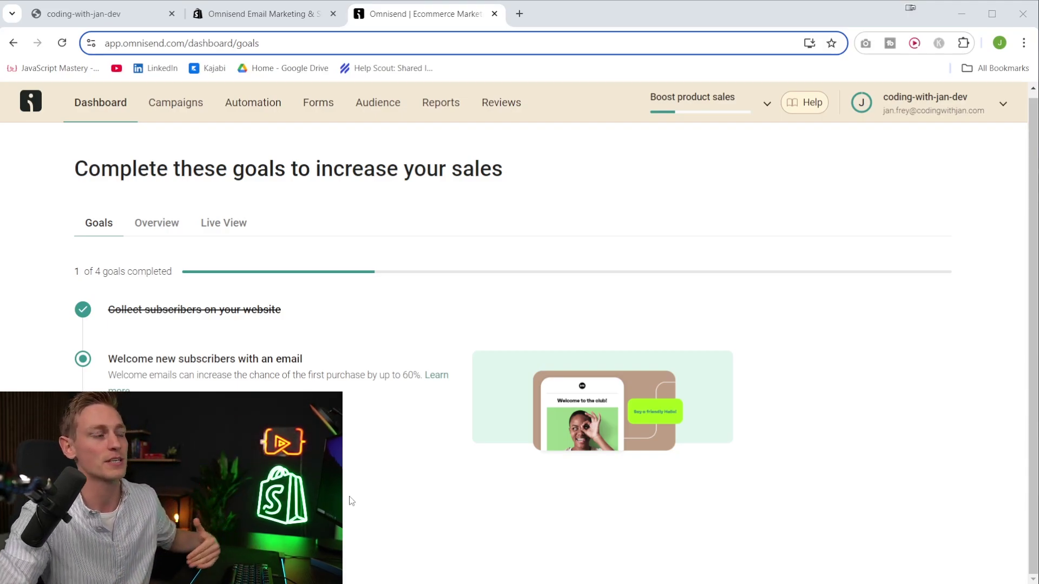
- Start the Welcome workflow setup with a 10% welcome discount
left_click_drag(129, 391, 148, 429)
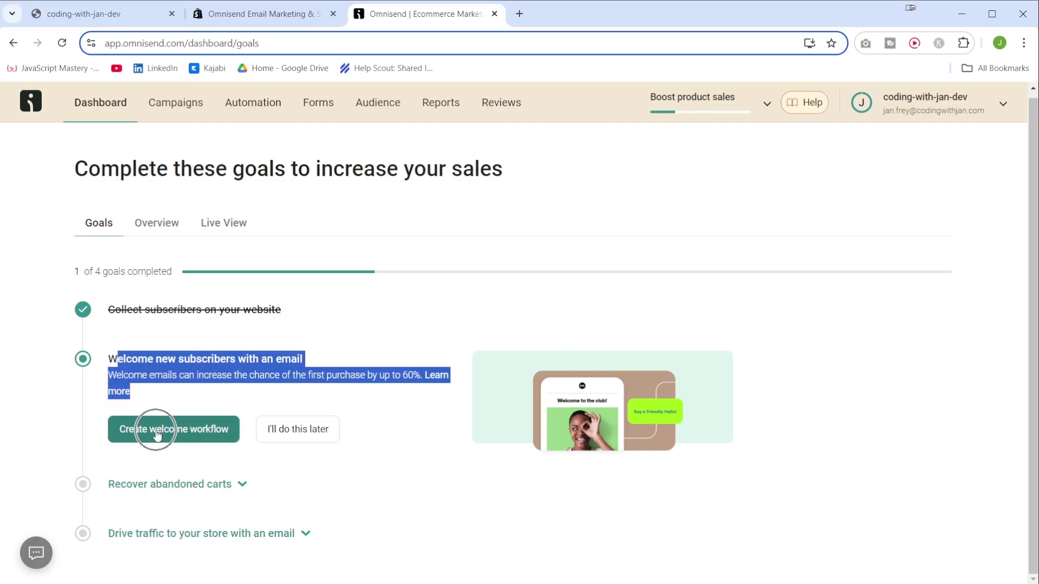
left_click(147, 436)
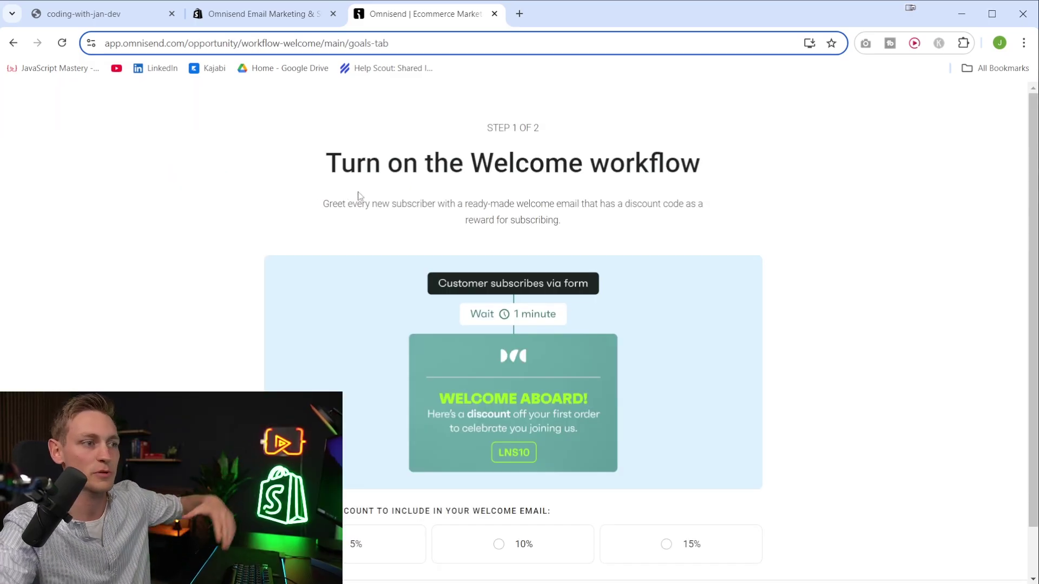
scroll(379, 206, "down", 1)
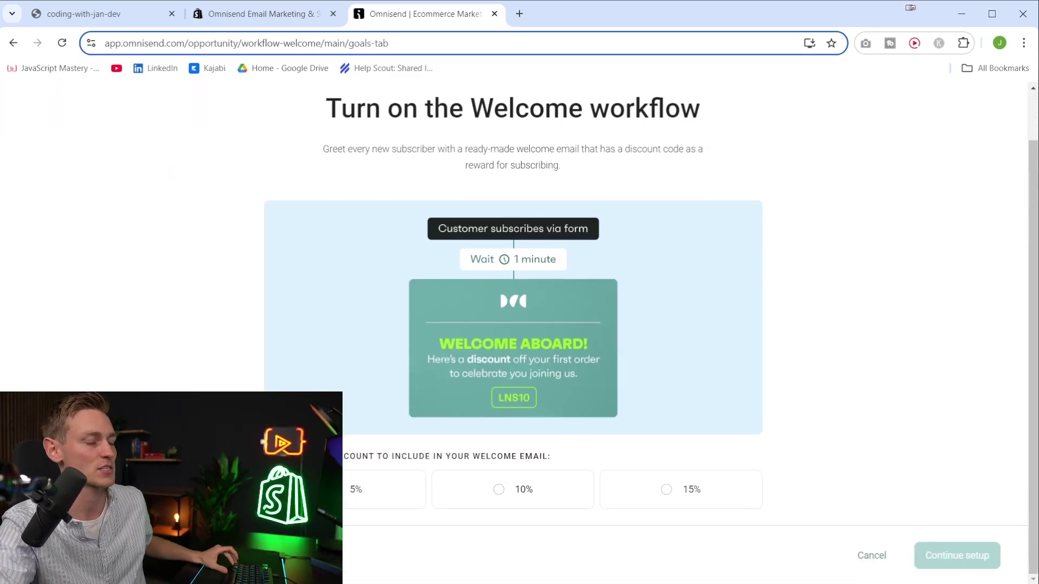
left_click_drag(303, 456, 582, 454)
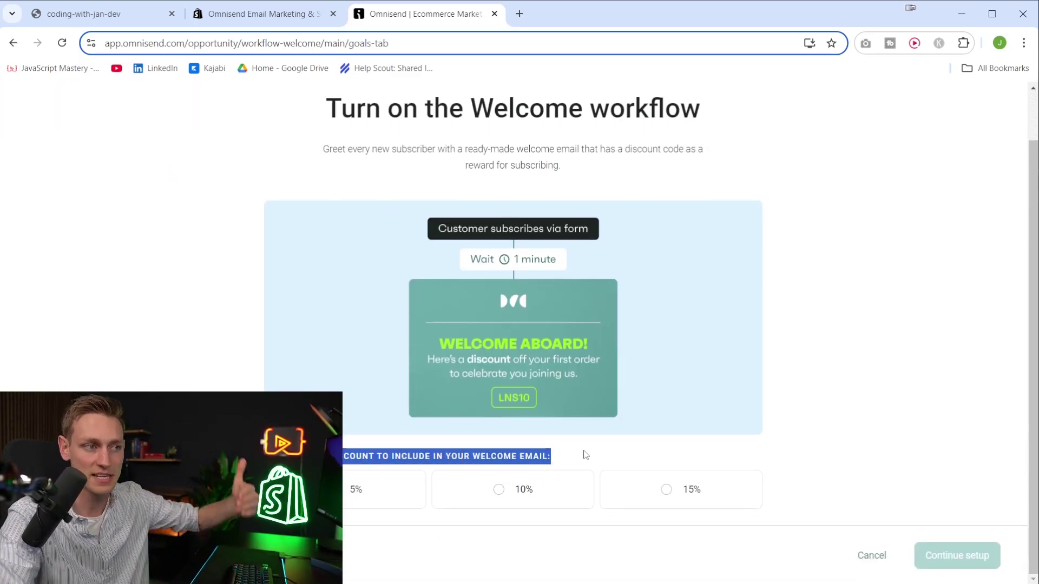
left_click(585, 455)
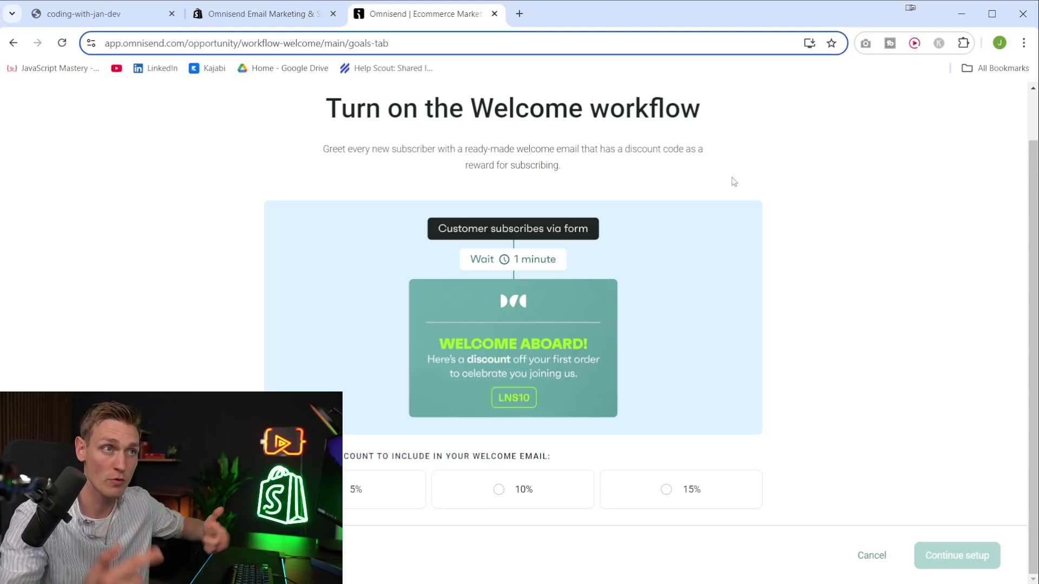
left_click(519, 492)
left_click(955, 557)
- Skip SMS, start the Welcome workflow with emails only, and open it in the editor
left_click_drag(294, 162, 733, 172)
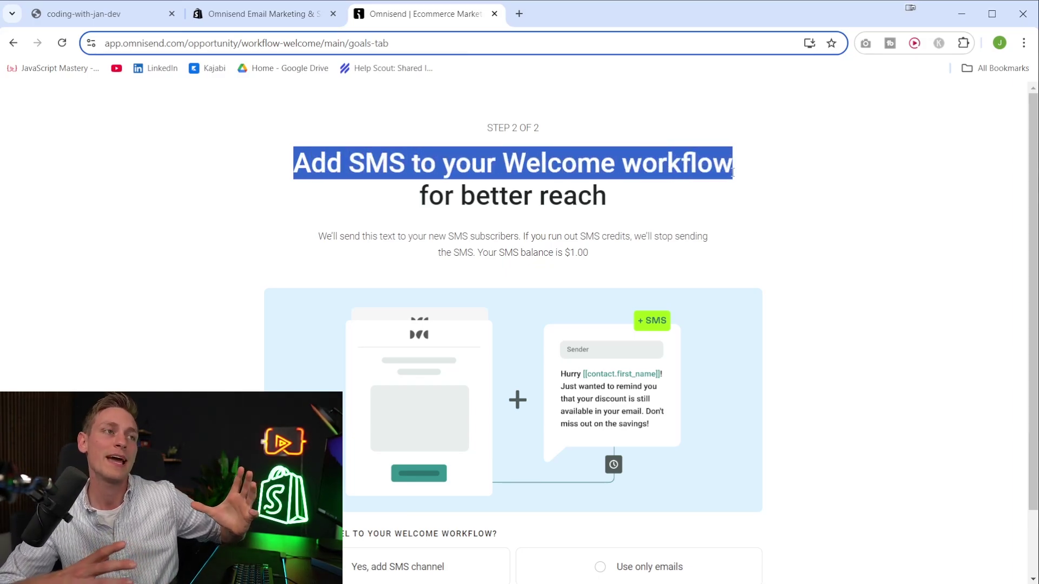
left_click(345, 166)
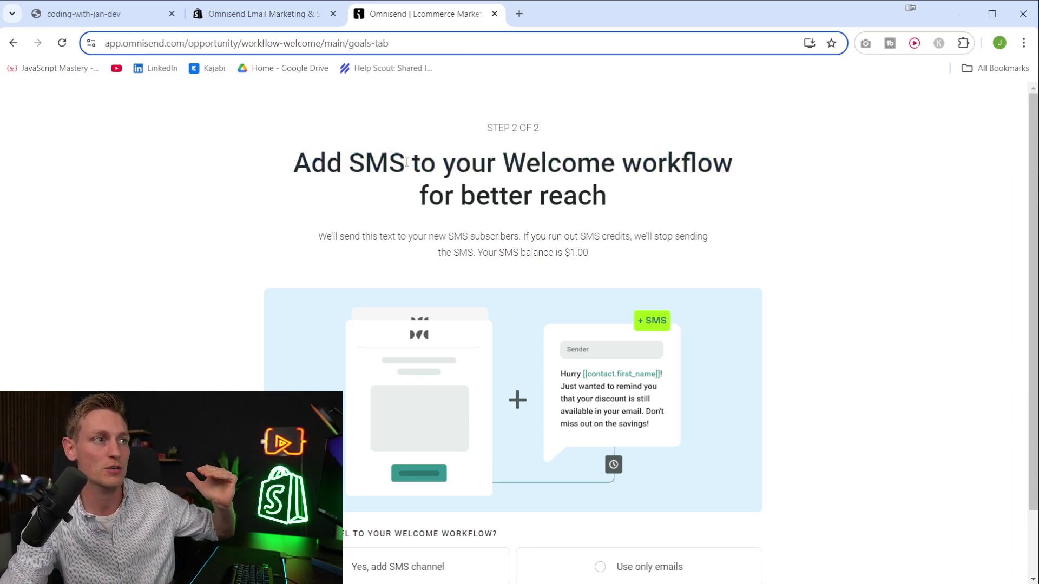
left_click_drag(407, 162, 287, 169)
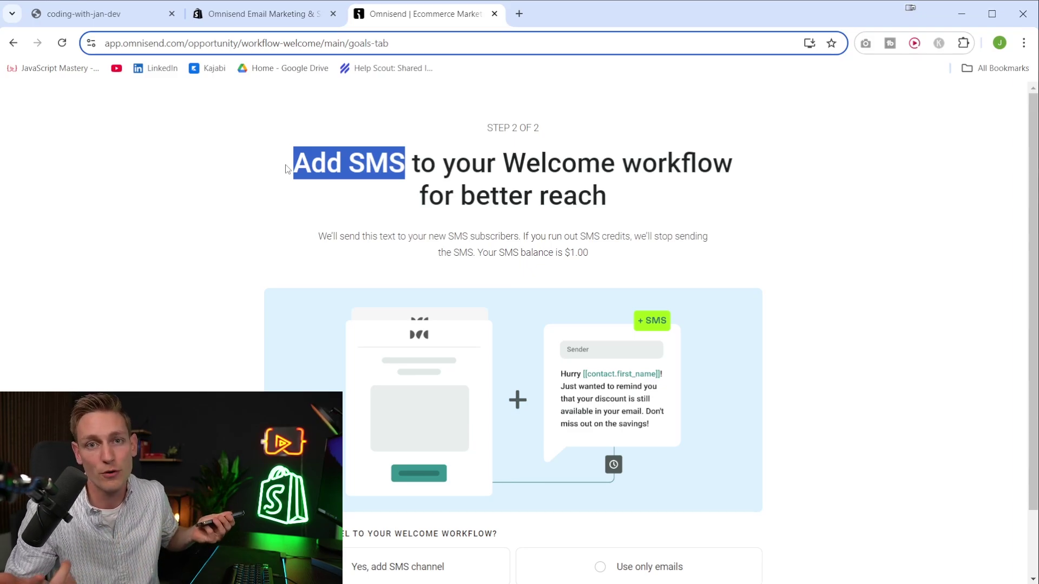
left_click(286, 169)
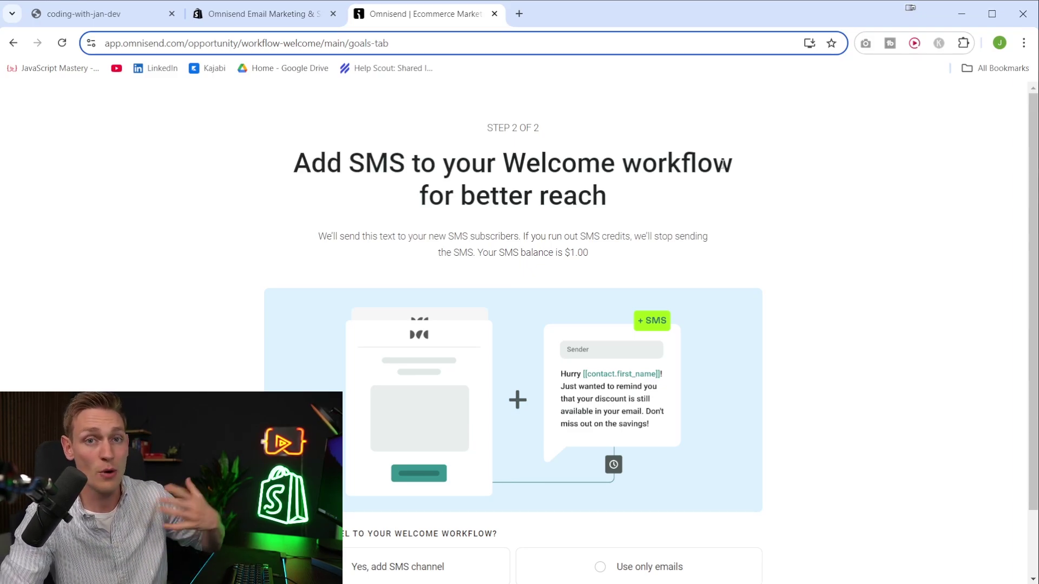
left_click_drag(353, 186, 348, 162)
left_click(763, 176)
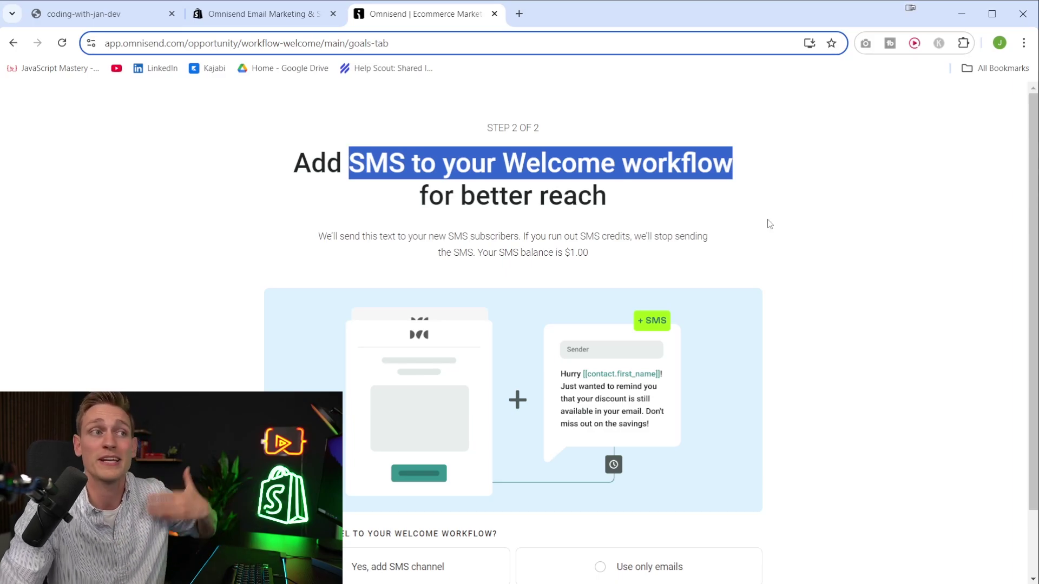
left_click(723, 211)
scroll(615, 148, "down", 2)
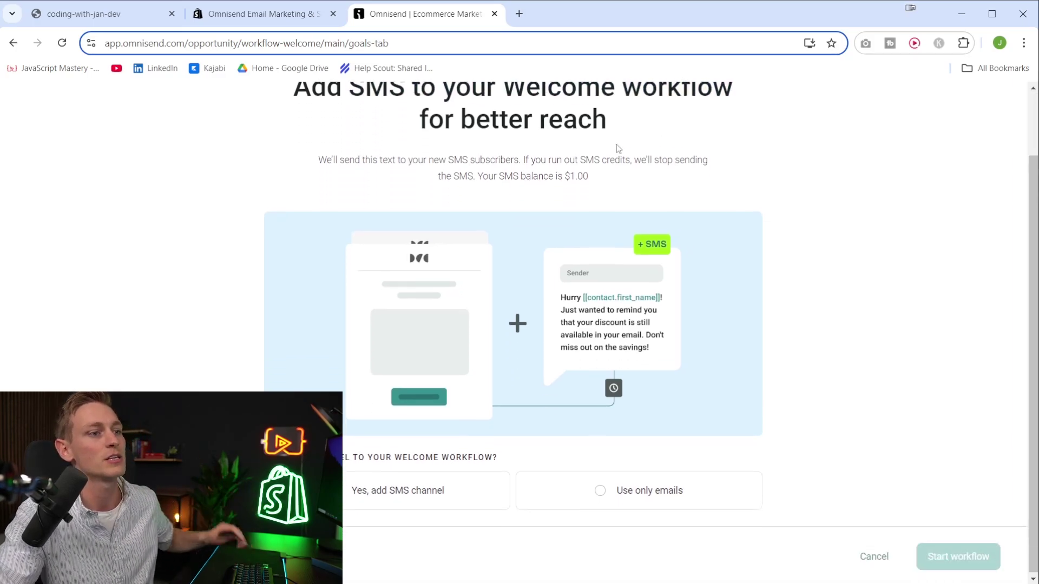
left_click(653, 489)
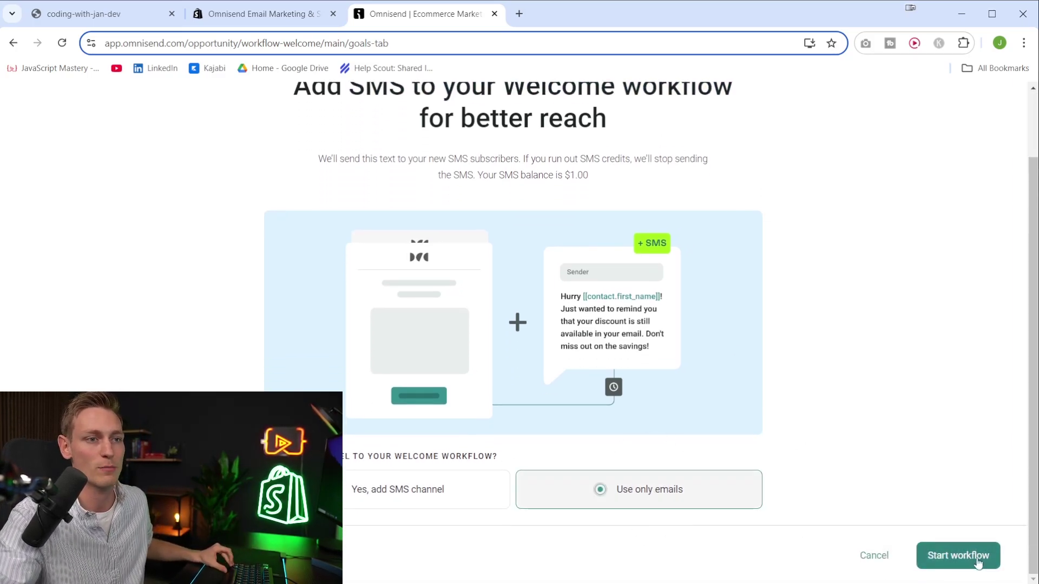
left_click(954, 554)
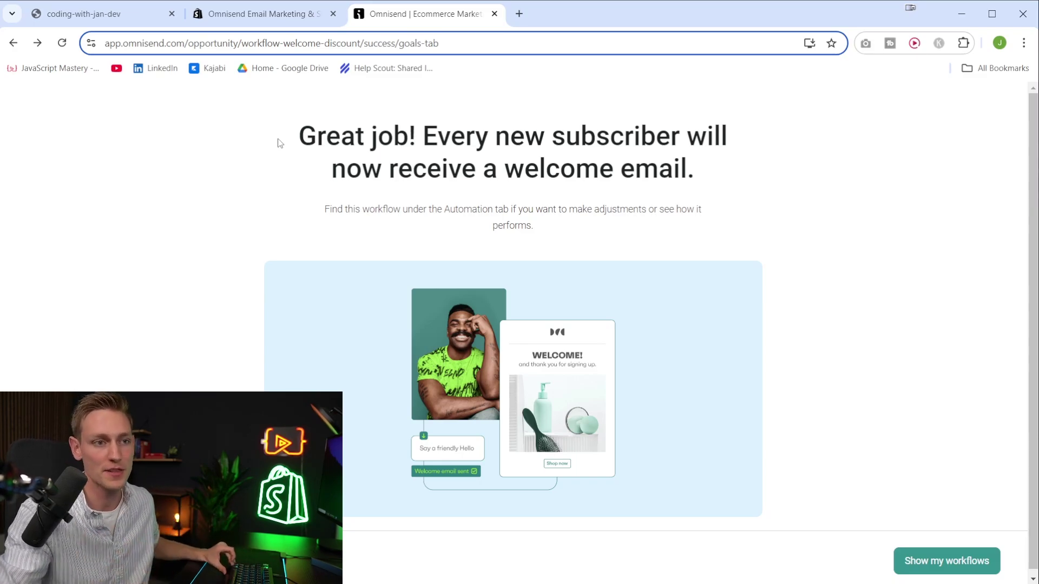
left_click(928, 561)
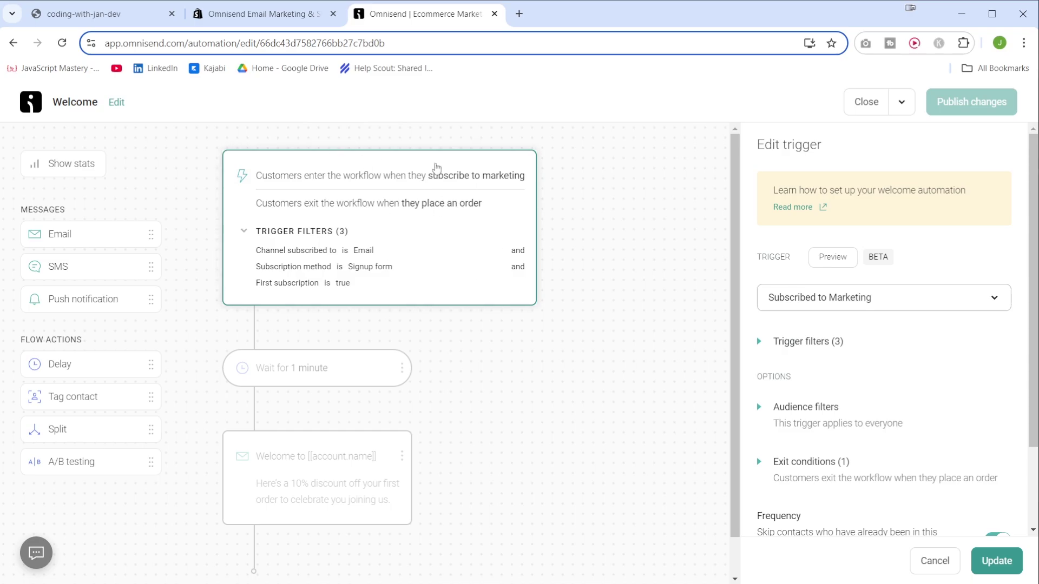
- Inspect the 1-minute wait step, then scroll the welcome email's settings to its 10% OFF preview
left_click(241, 185)
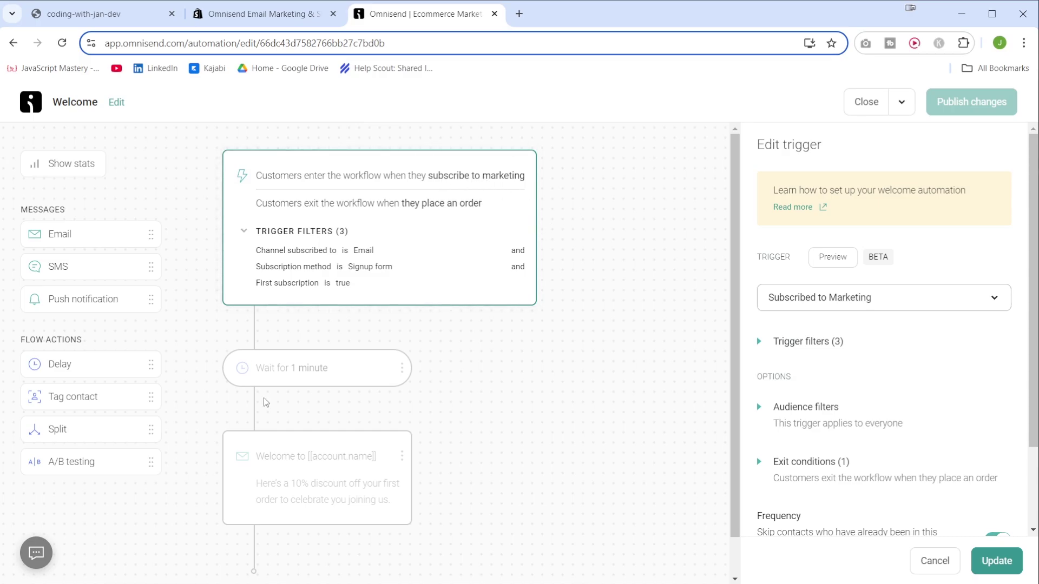
left_click(303, 363)
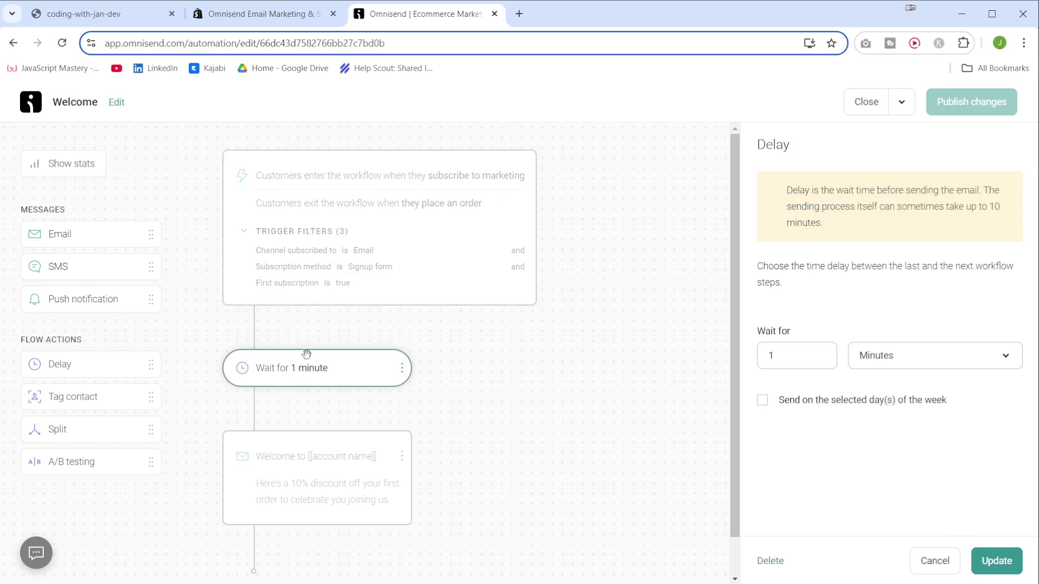
left_click(318, 474)
scroll(379, 444, "down", 1)
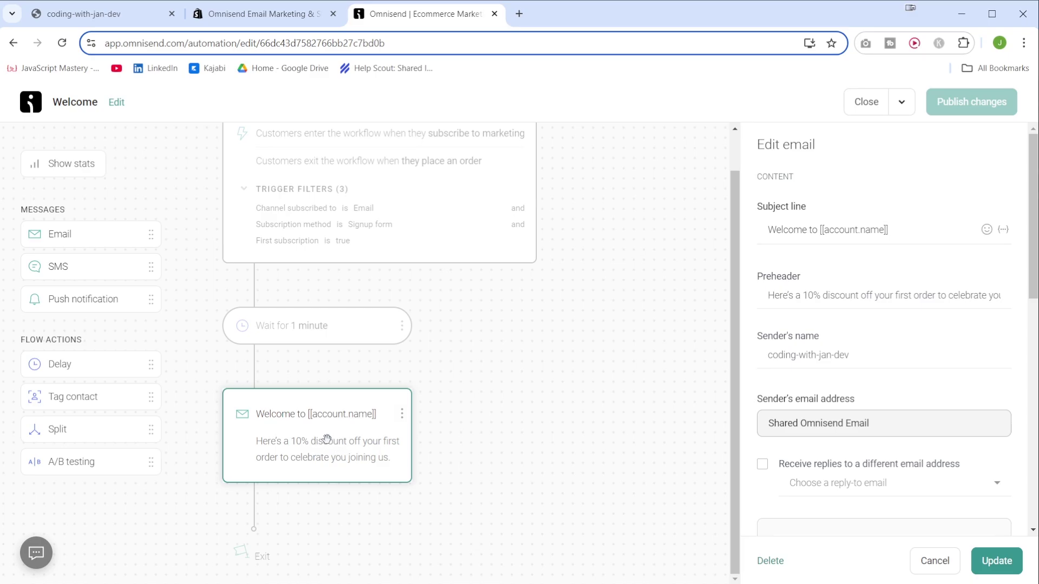
left_click_drag(760, 143, 875, 246)
left_click(875, 241)
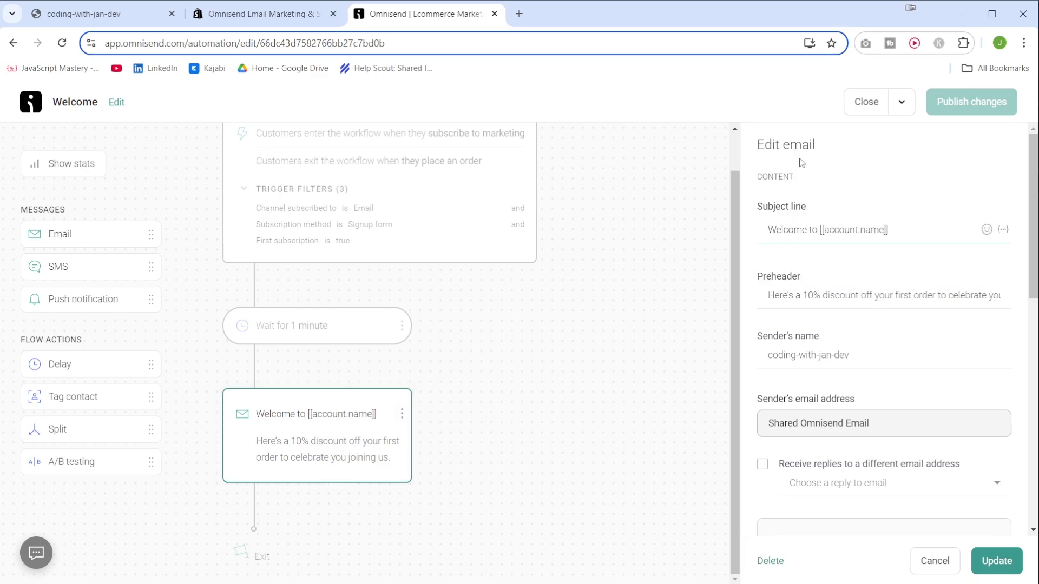
scroll(887, 195, "down", 7)
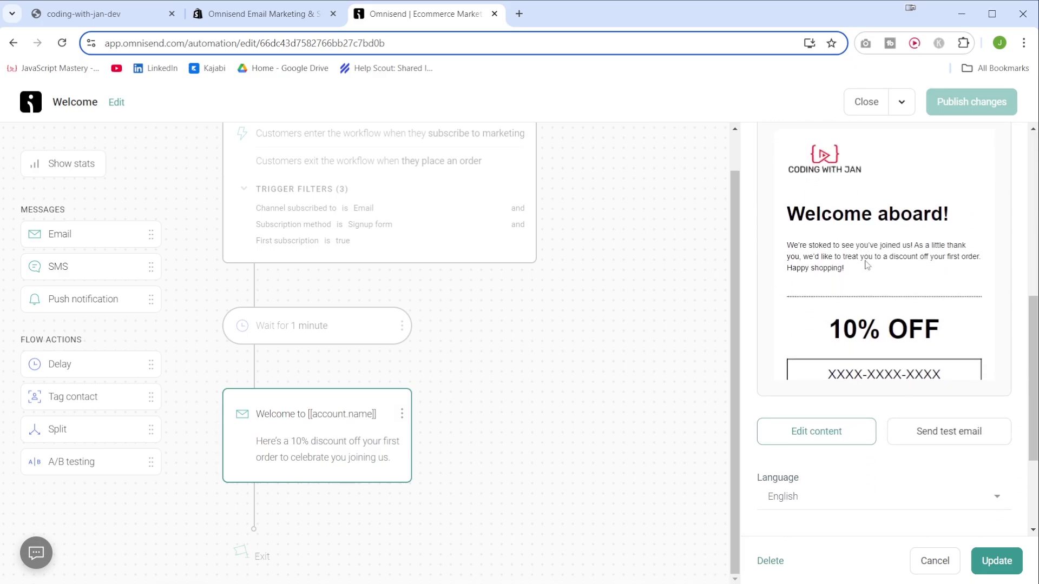
scroll(800, 311, "down", 3)
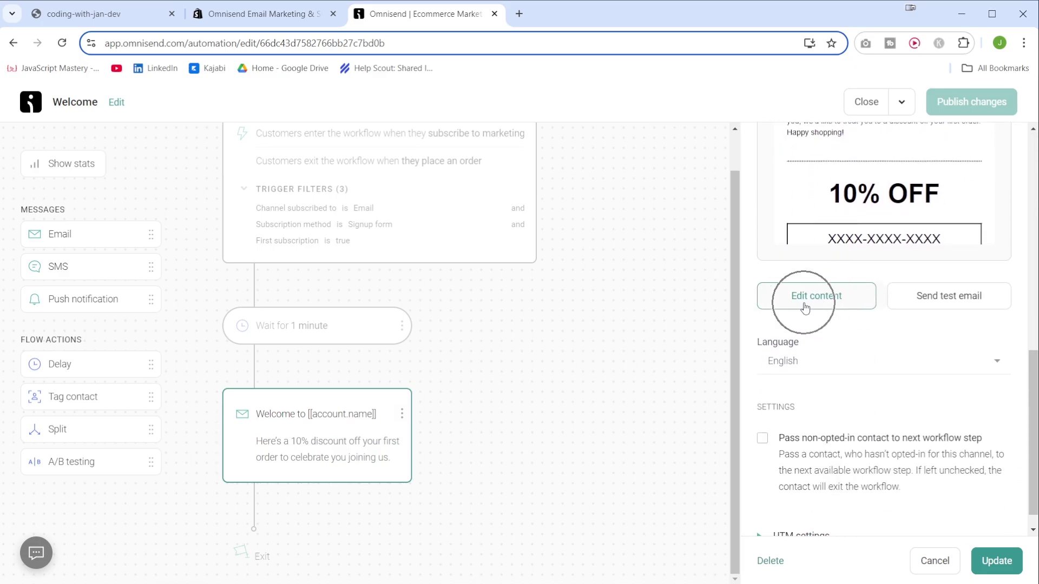
- Add an Image block below the 'Welcome aboard!' heading in the welcome email, then select the heading
left_click(806, 306)
scroll(546, 254, "down", 1)
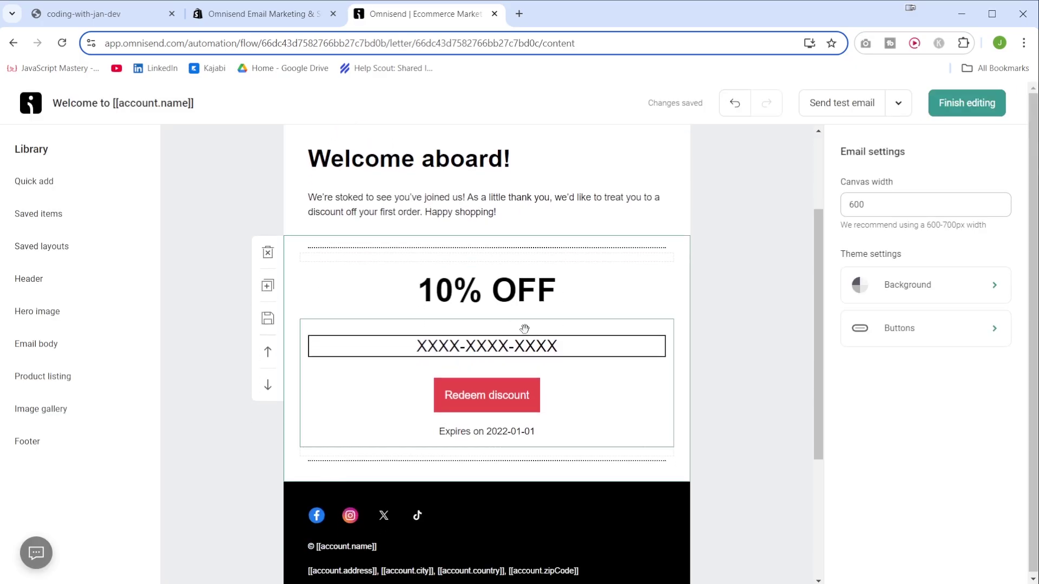
scroll(515, 267, "up", 2)
scroll(531, 227, "down", 1)
scroll(526, 216, "up", 1)
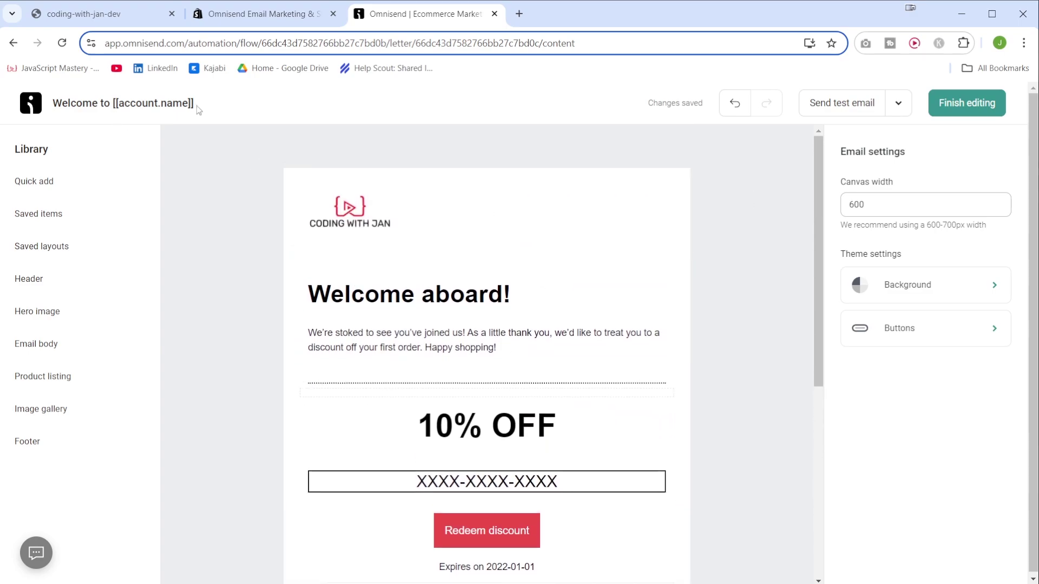
left_click(120, 186)
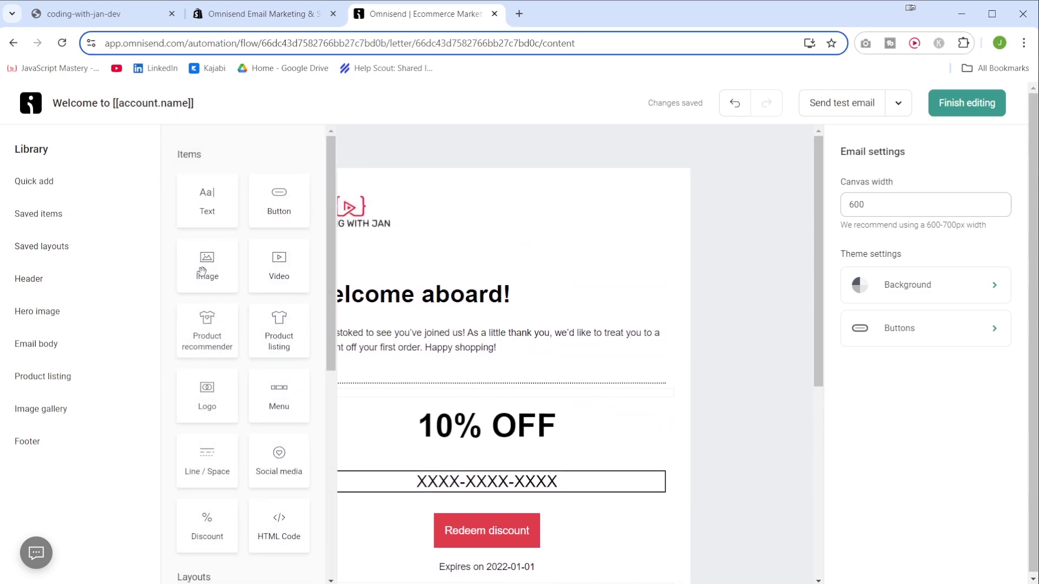
left_click_drag(207, 265, 436, 327)
triple_click(406, 294)
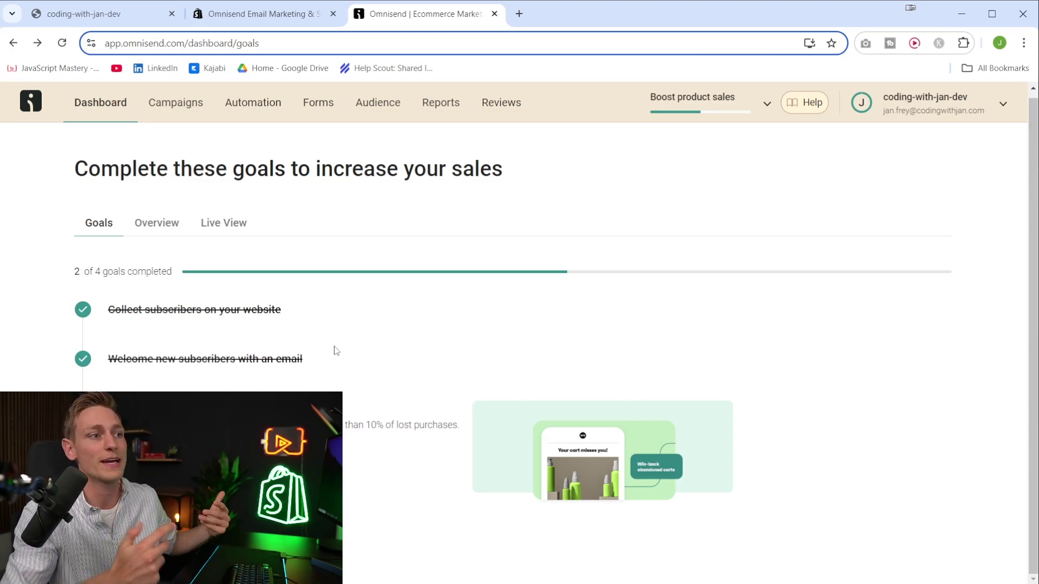
left_click_drag(303, 360, 106, 362)
left_click(198, 329)
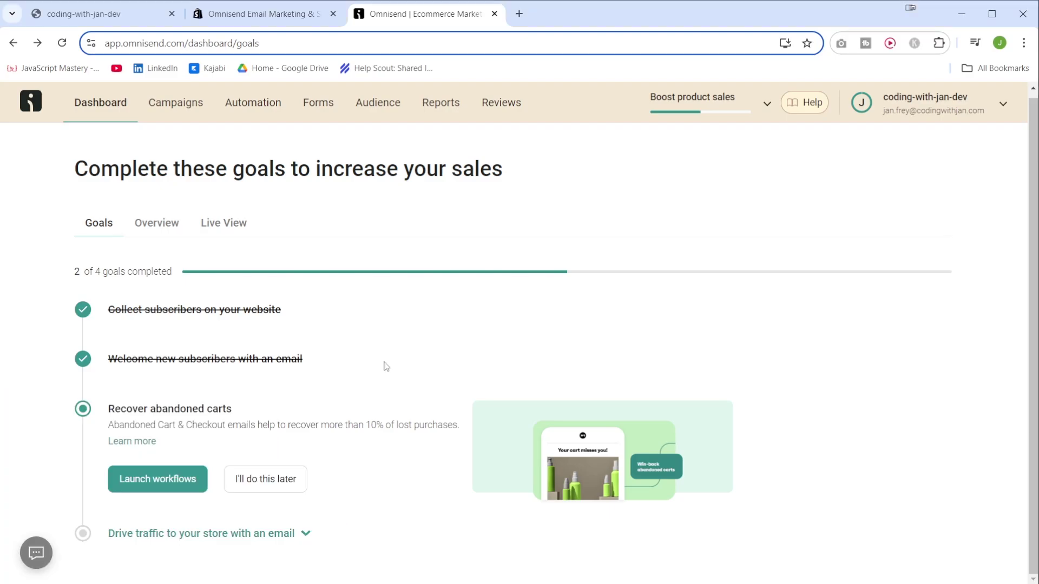
left_click_drag(273, 416, 135, 411)
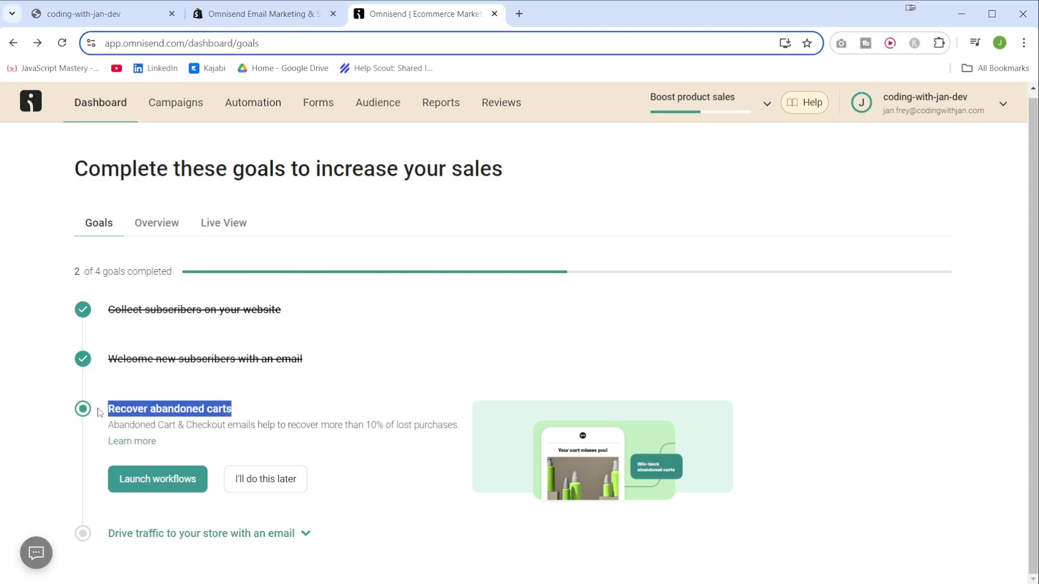
left_click_drag(80, 177, 291, 172)
left_click(56, 475)
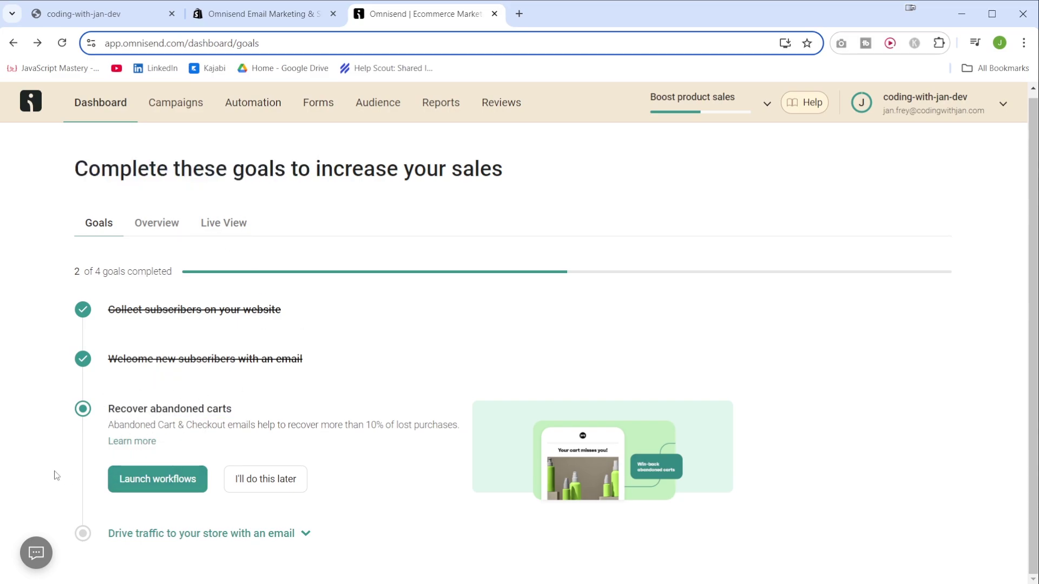
left_click_drag(116, 410, 233, 410)
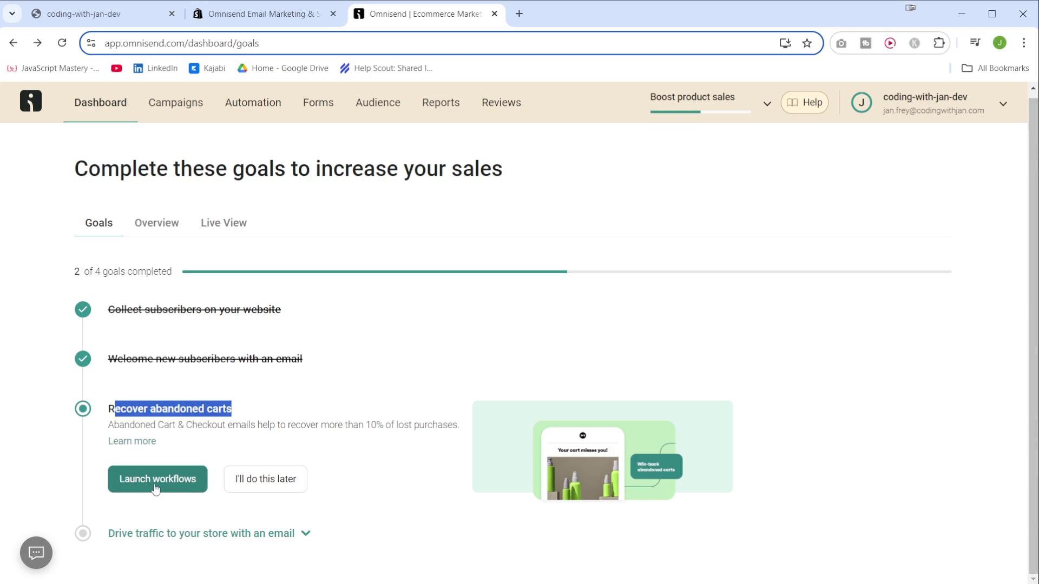
- Begin the abandoned cart workflows setup with a 10% discount on the third email
left_click(155, 488)
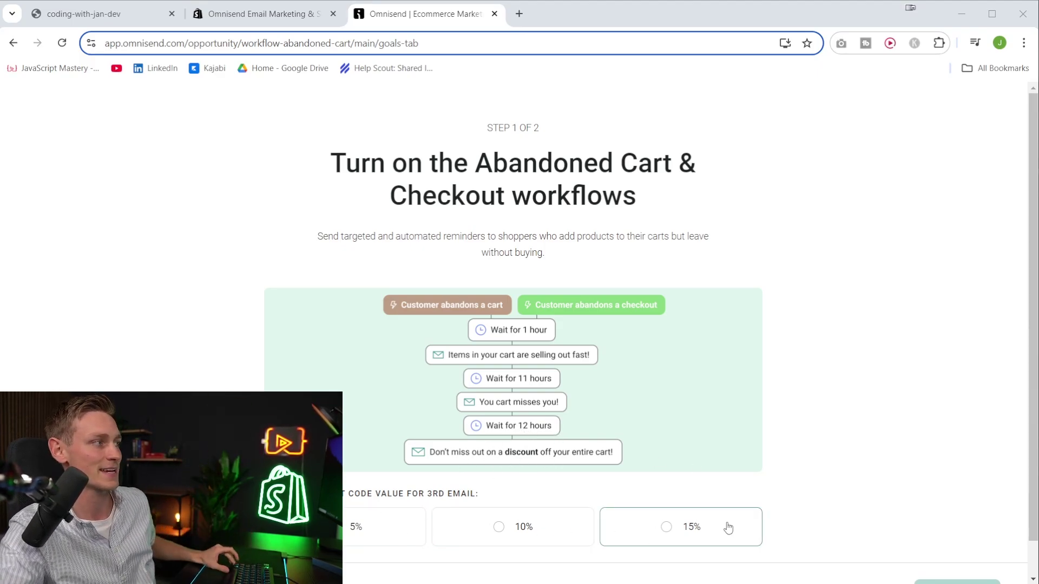
scroll(448, 401, "down", 1)
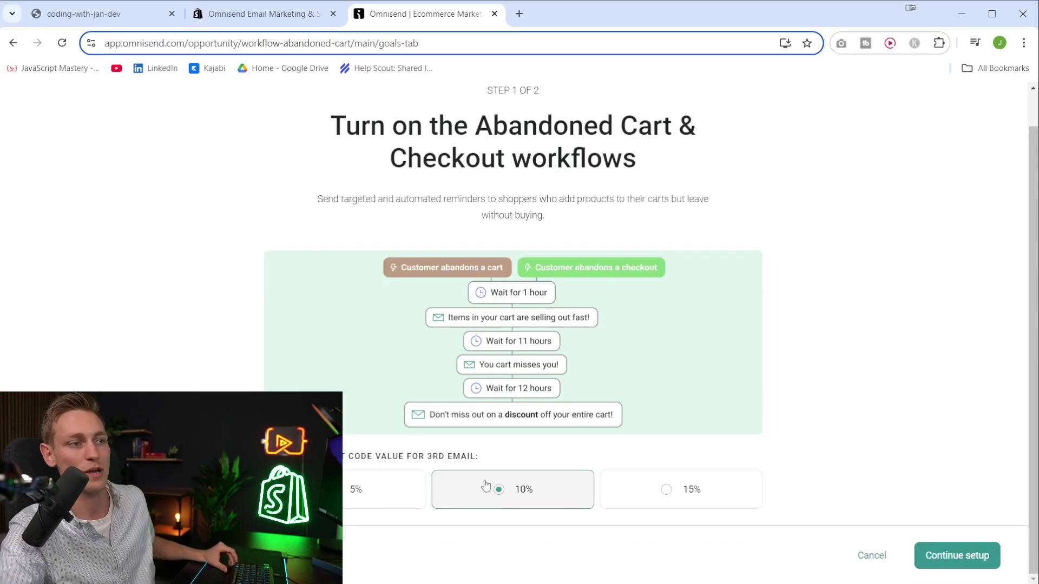
left_click(498, 490)
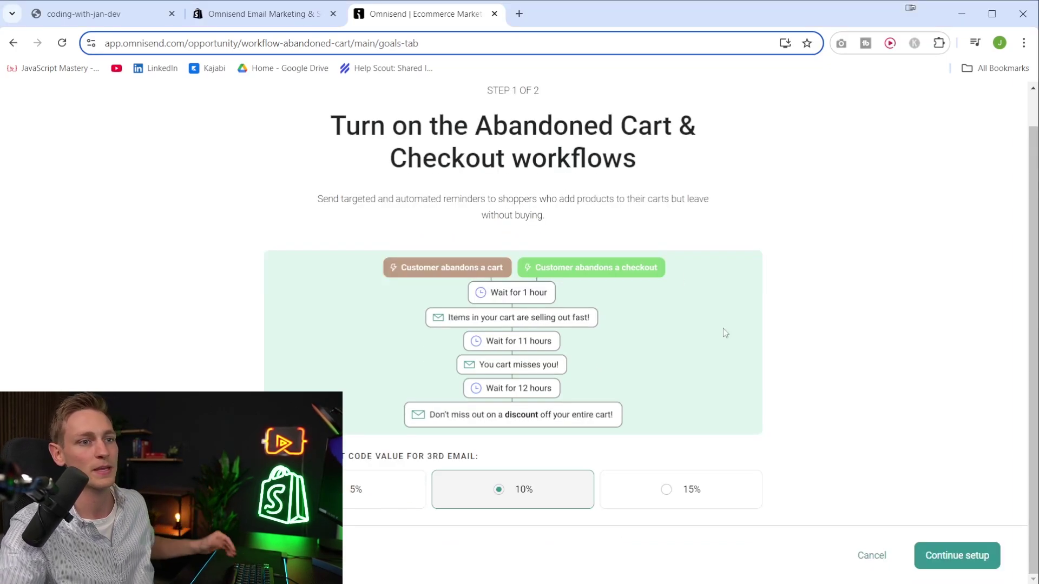
left_click(948, 555)
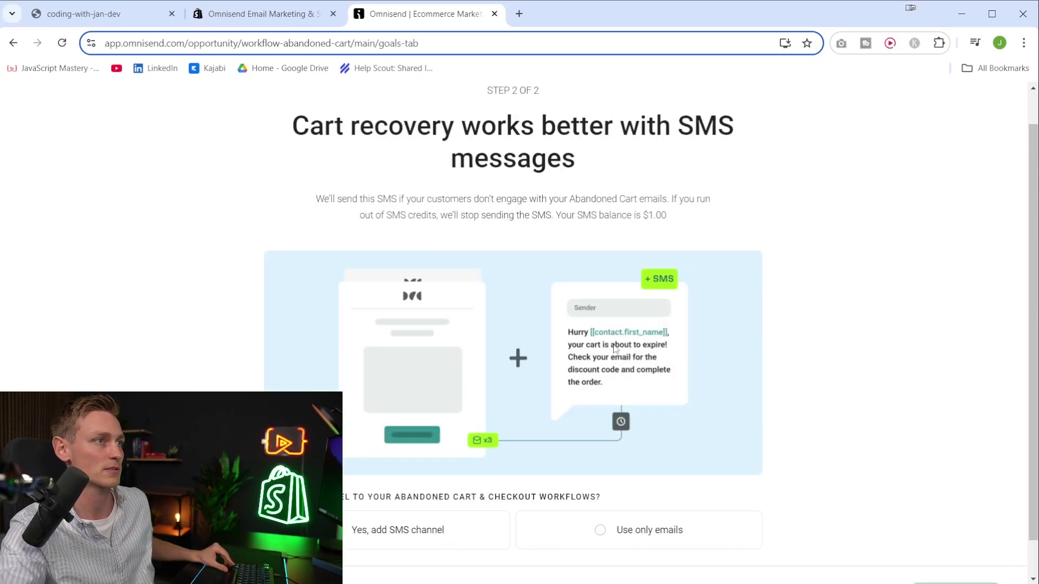
- Skip SMS and start the Abandoned Cart and Checkout workflows with emails only
left_click_drag(292, 163, 668, 200)
left_click(668, 203)
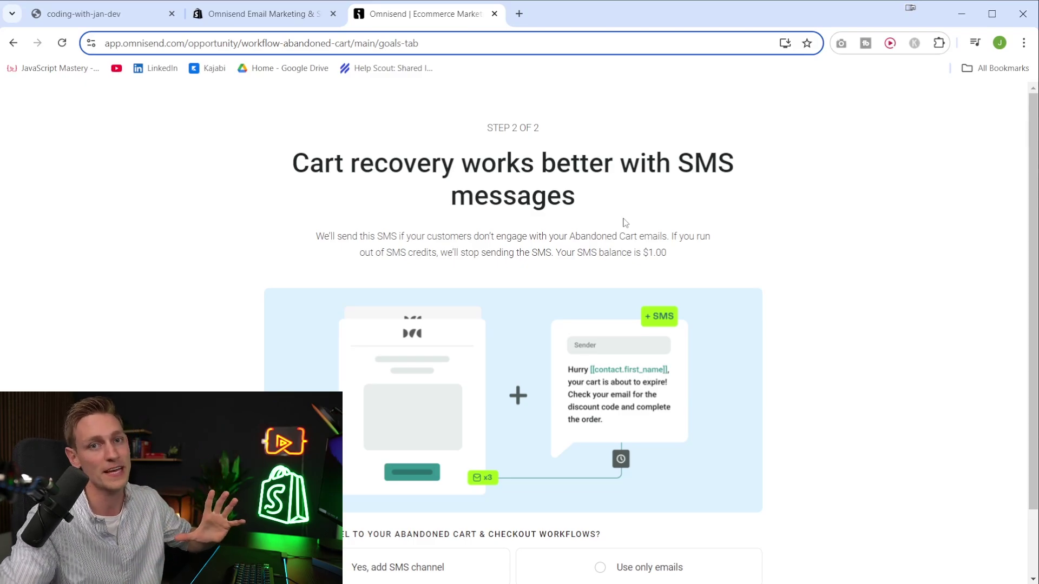
scroll(625, 222, "down", 1)
scroll(667, 197, "up", 1)
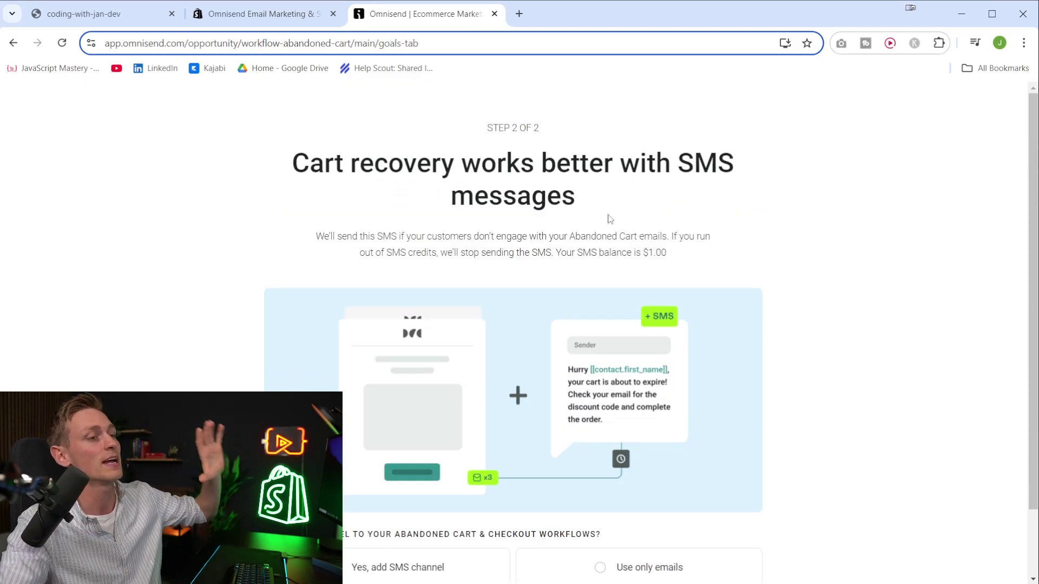
scroll(611, 227, "down", 1)
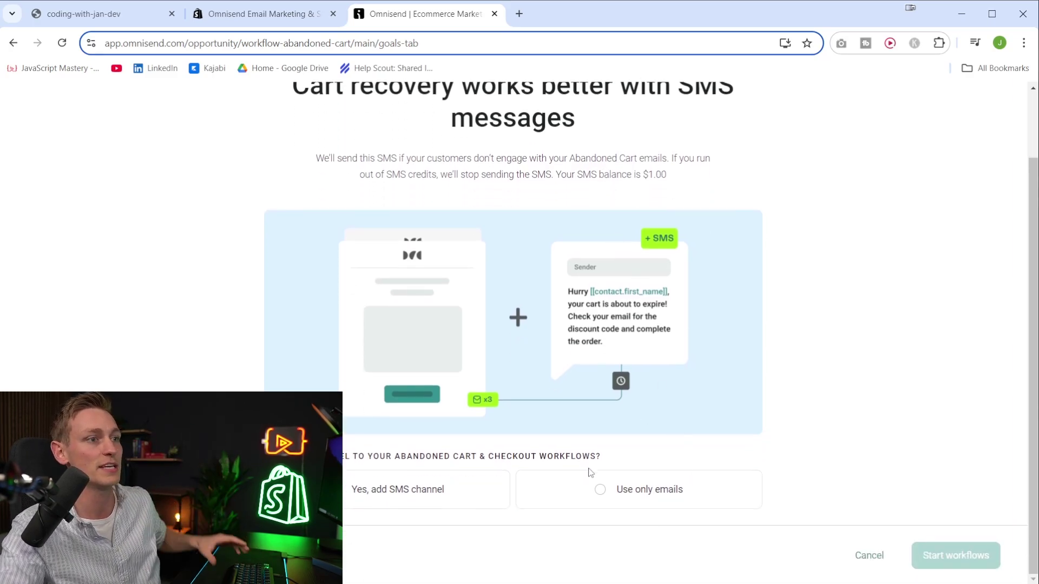
left_click(610, 483)
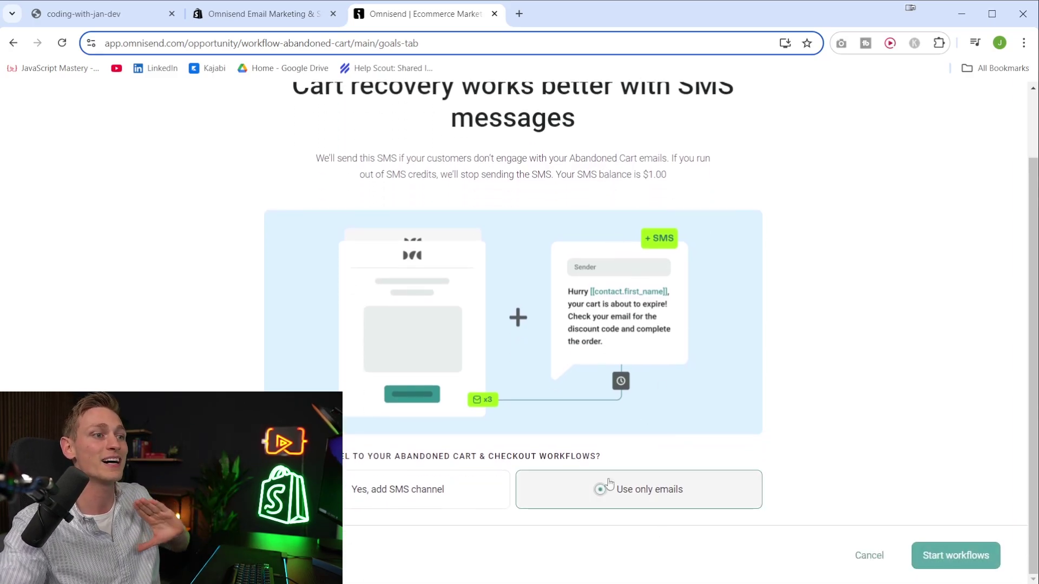
left_click(949, 563)
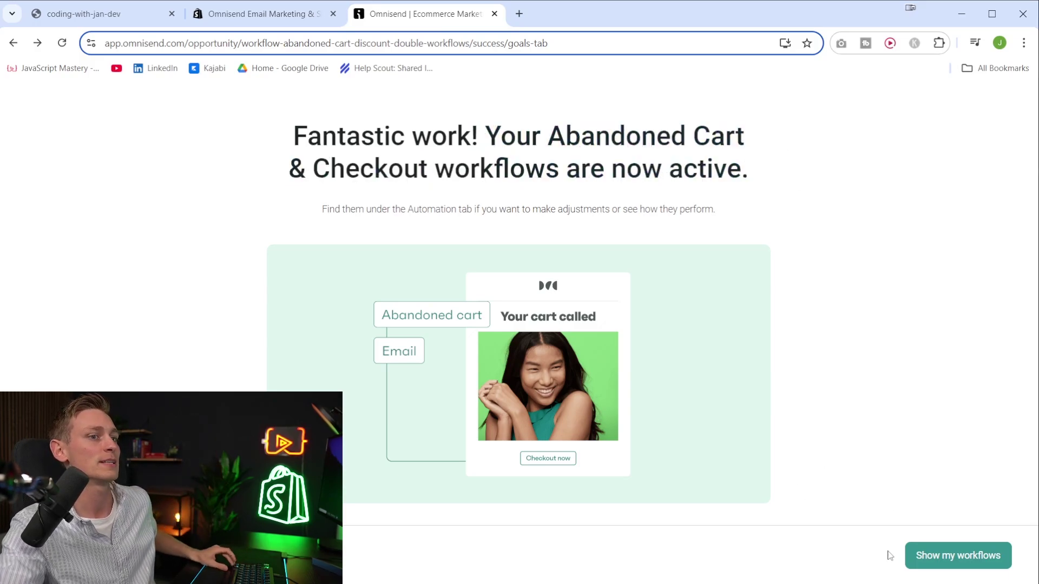
- Show all workflows and open the Abandoned Checkout workflow
left_click(941, 561)
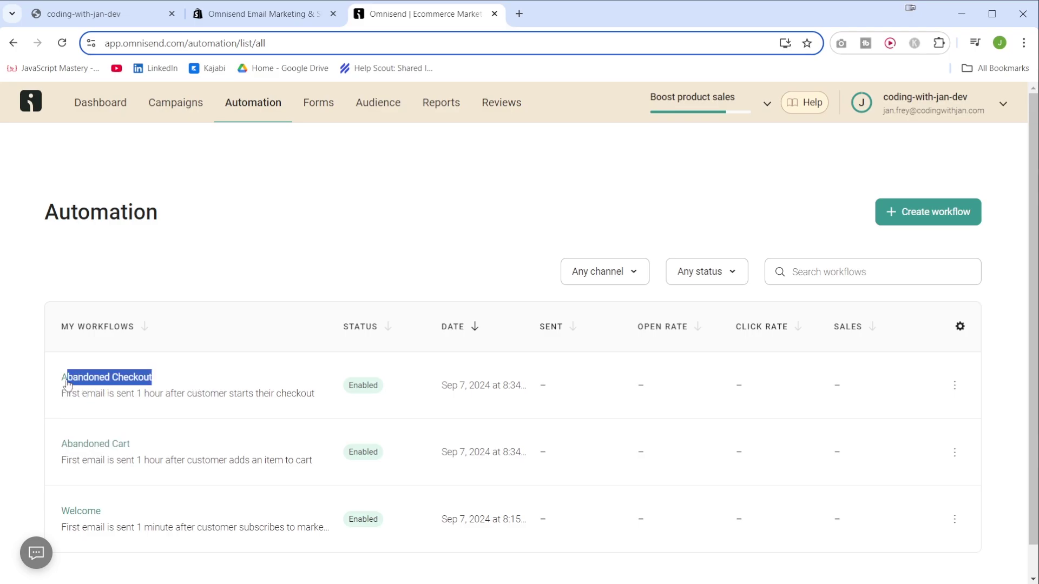
left_click(20, 377)
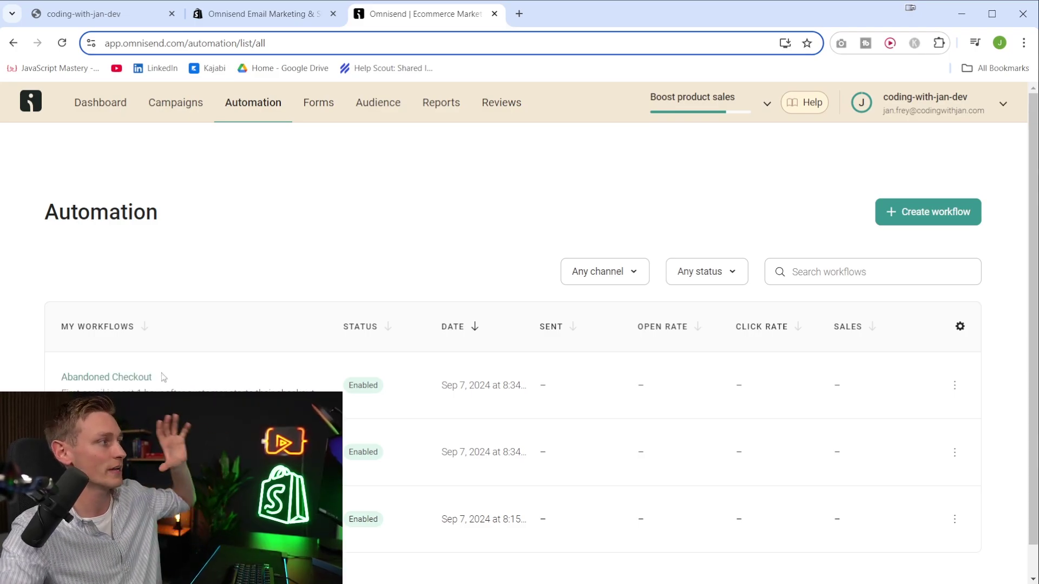
scroll(170, 376, "down", 1)
left_click(99, 349)
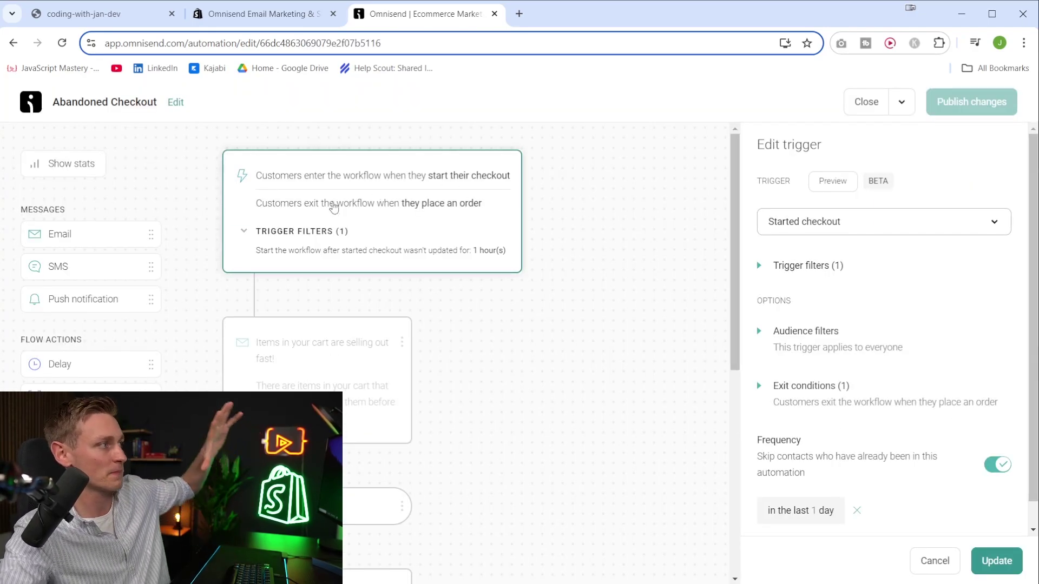
- Inspect the 11-hour wait step and the 'Your cart misses you!' email step
scroll(346, 210, "down", 1)
scroll(368, 212, "up", 1)
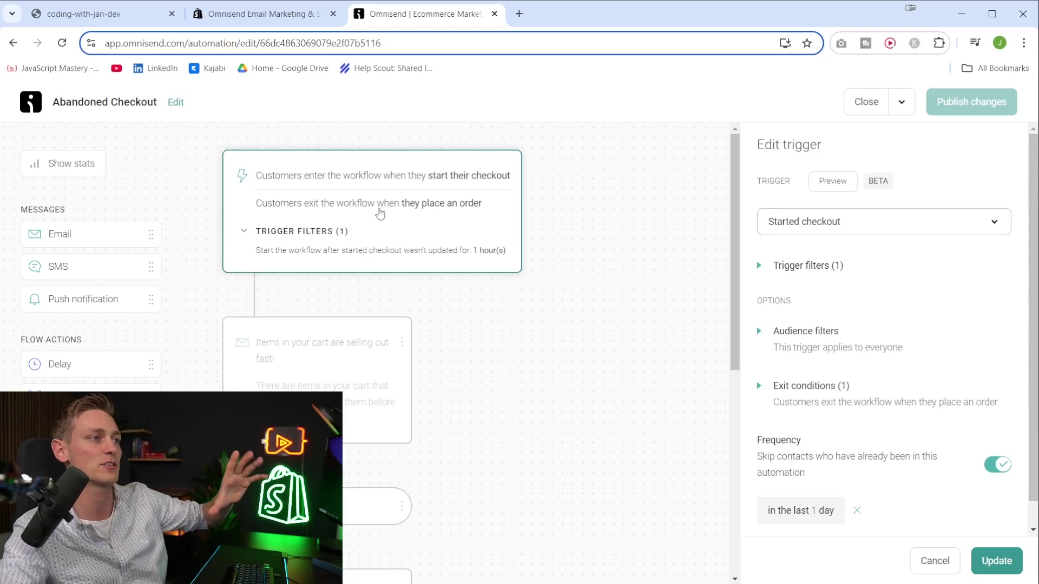
scroll(450, 211, "down", 5)
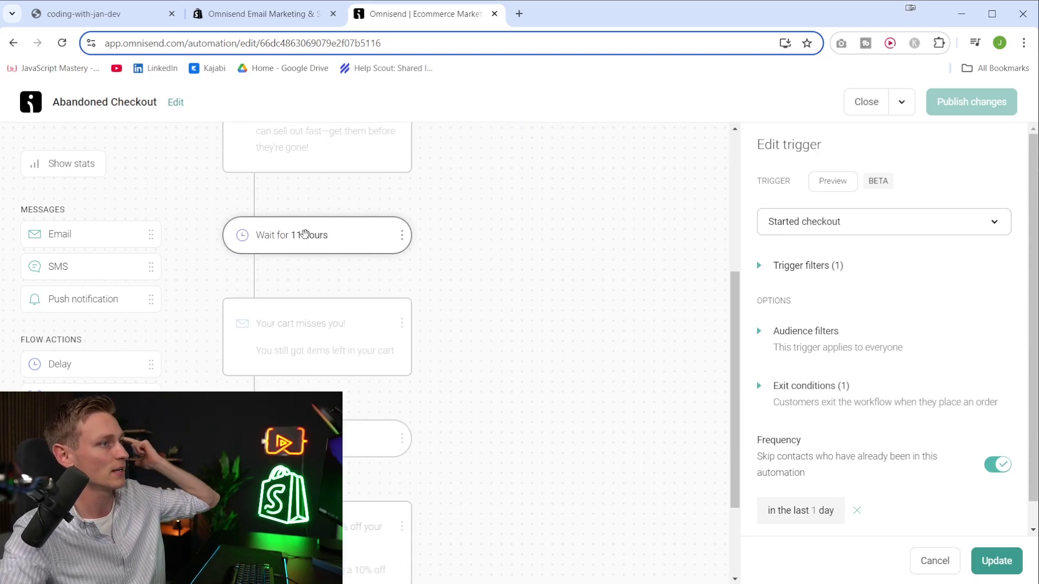
left_click(305, 234)
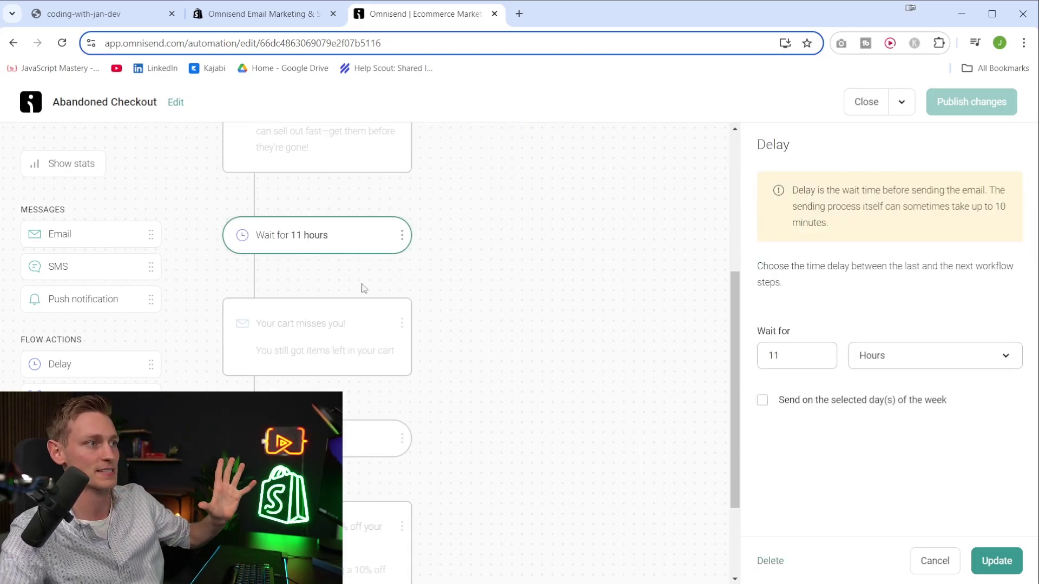
left_click(366, 303)
scroll(876, 371, "down", 5)
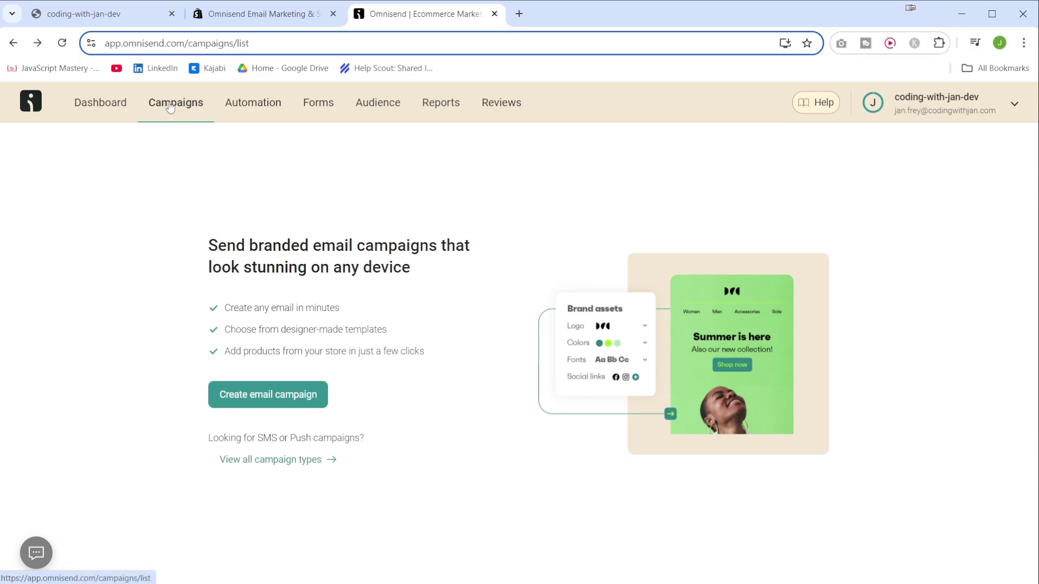
- Create the 'test' email campaign and browse its recommended and seasonal templates
left_click(268, 396)
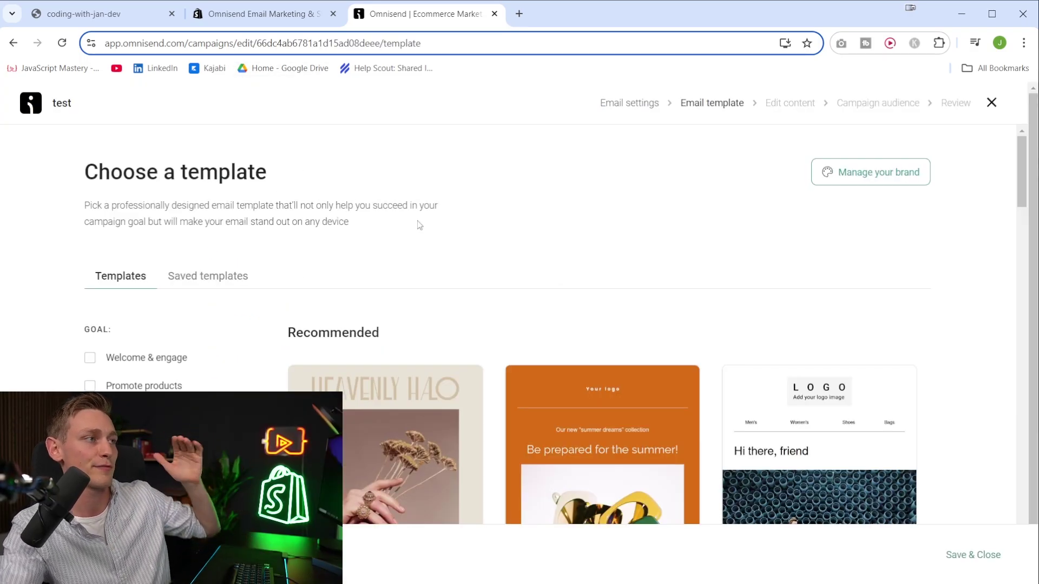
scroll(433, 222, "down", 10)
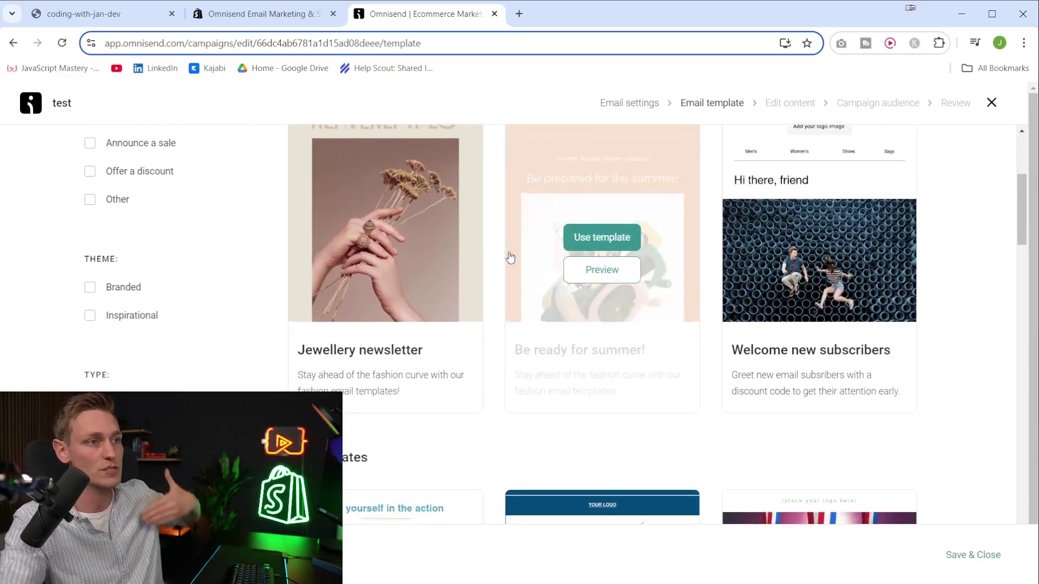
scroll(523, 262, "down", 15)
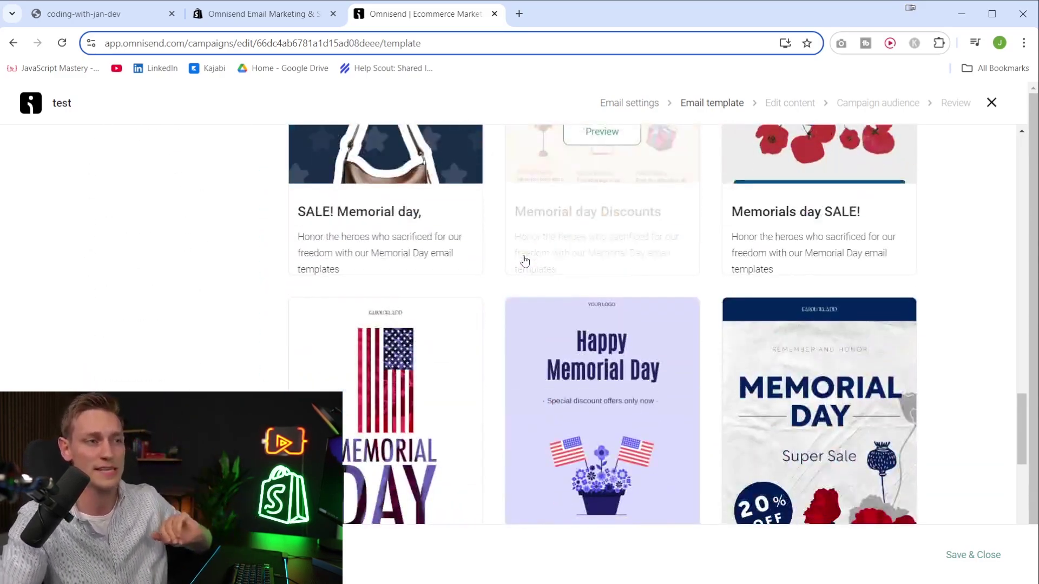
scroll(557, 335, "down", 9)
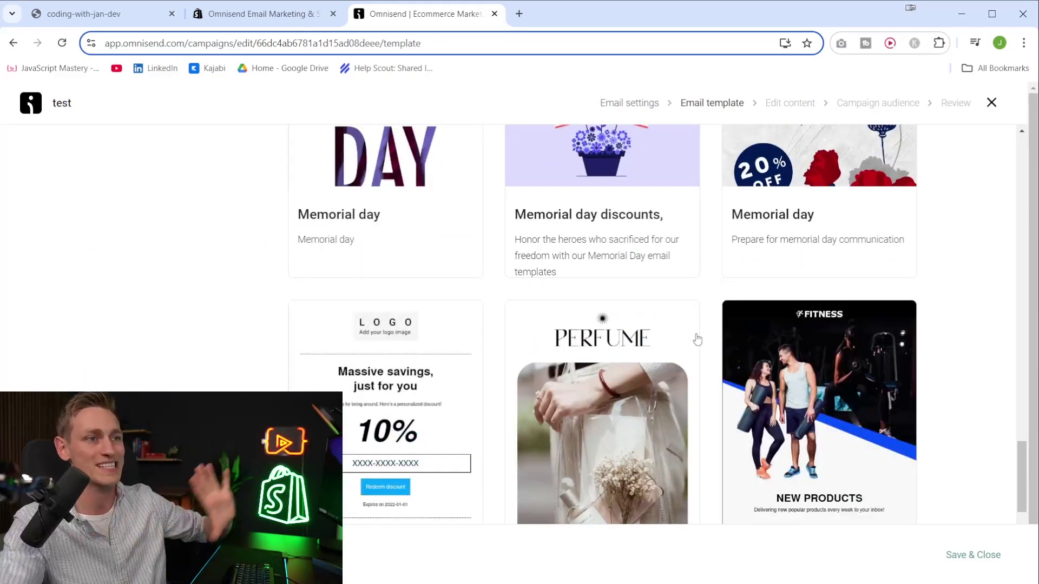
scroll(556, 328, "up", 20)
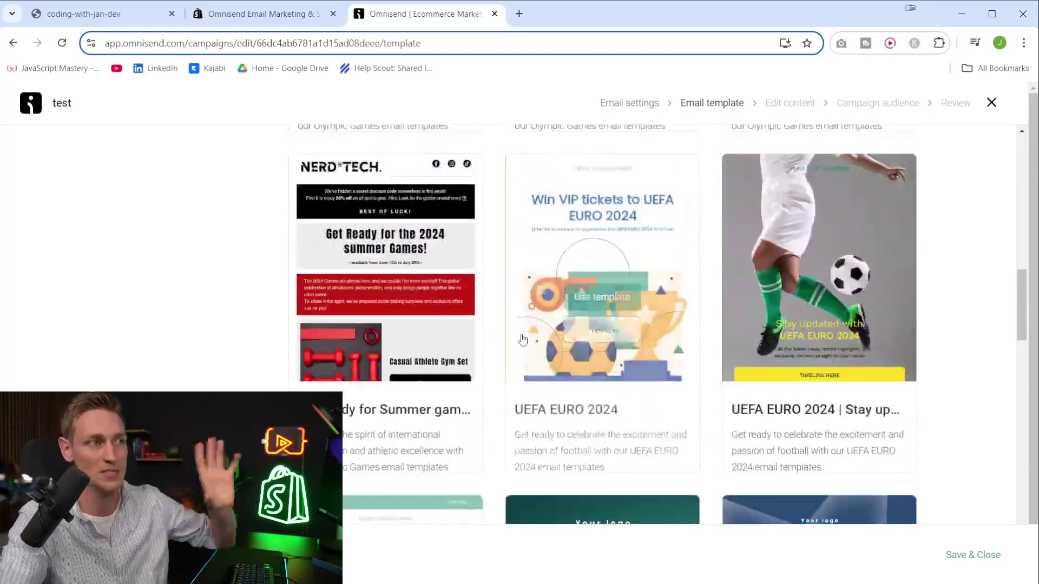
scroll(486, 296, "down", 5)
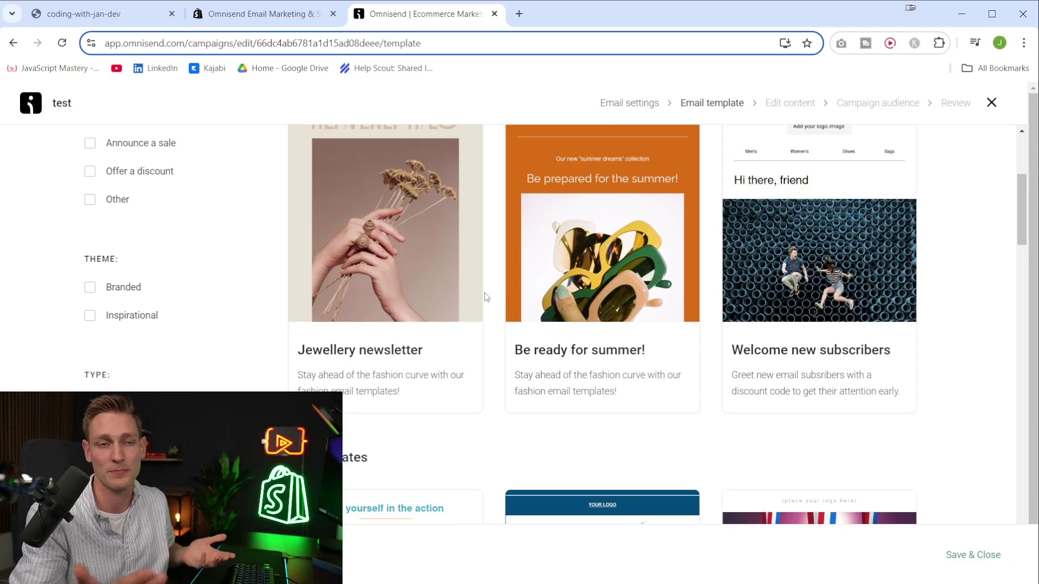
- Go back from the campaign template chooser to the Omnisend dashboard's Goals tab
key("alt+Left")
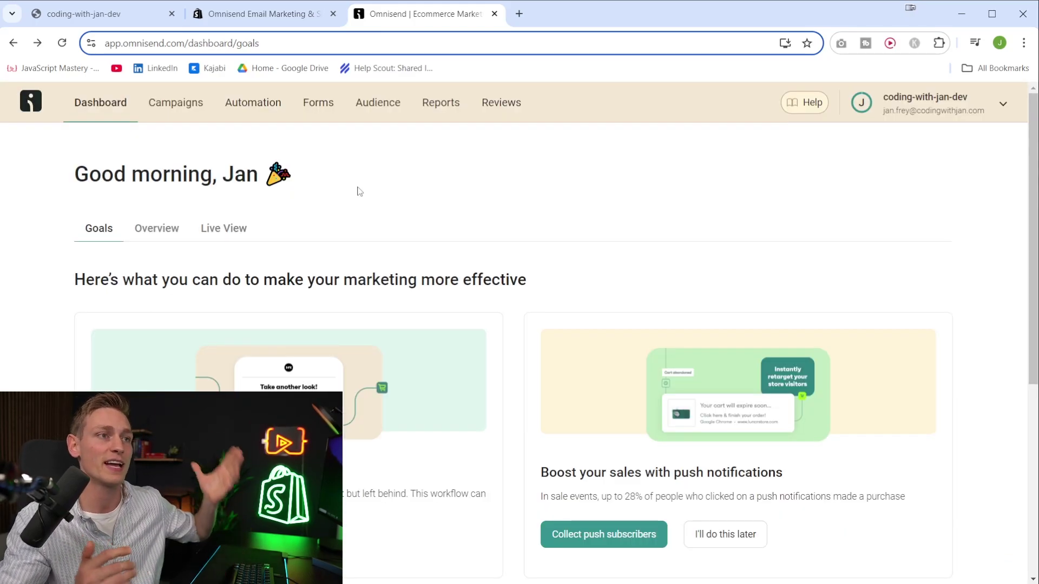